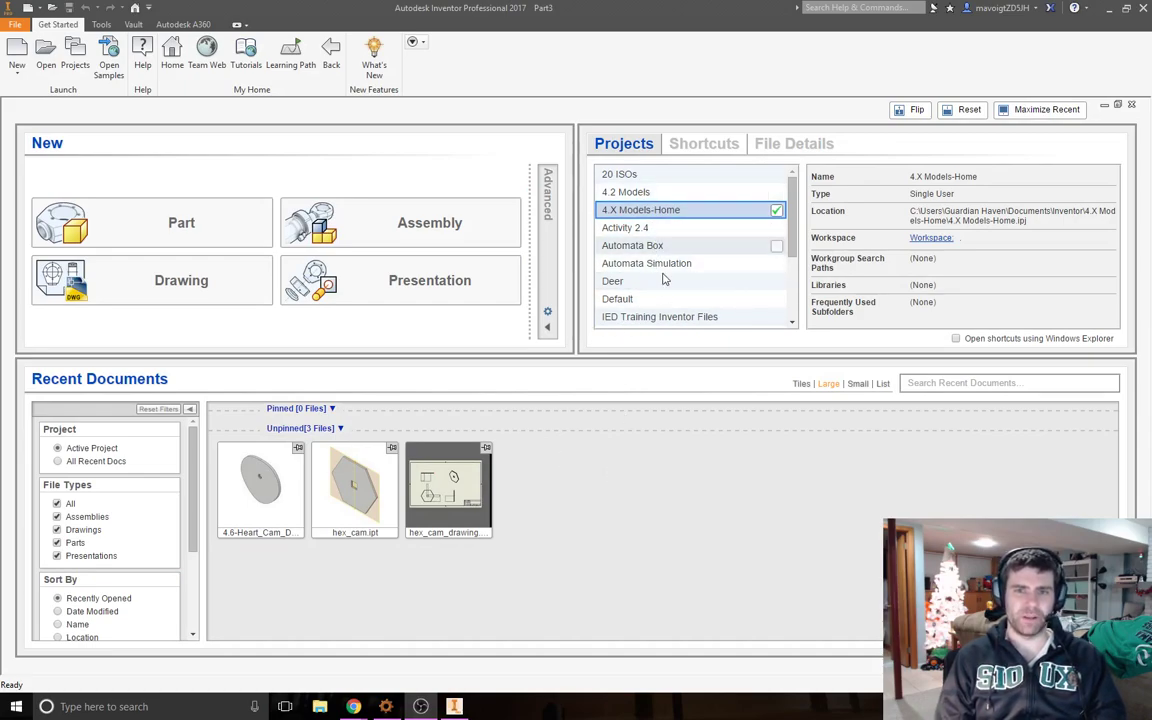
Create a new part, start a 2D sketch on the XY plane, and pan the view
{"action": "left_click", "coordinate": [124, 232]}
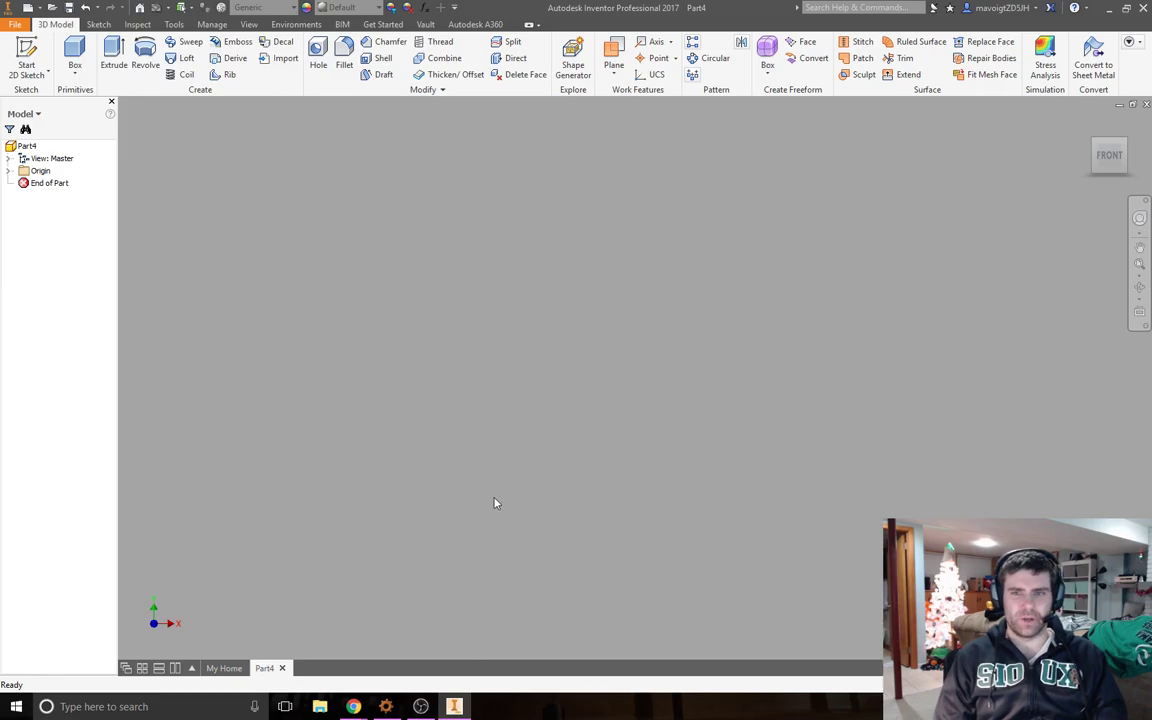
{"action": "left_click", "coordinate": [27, 52]}
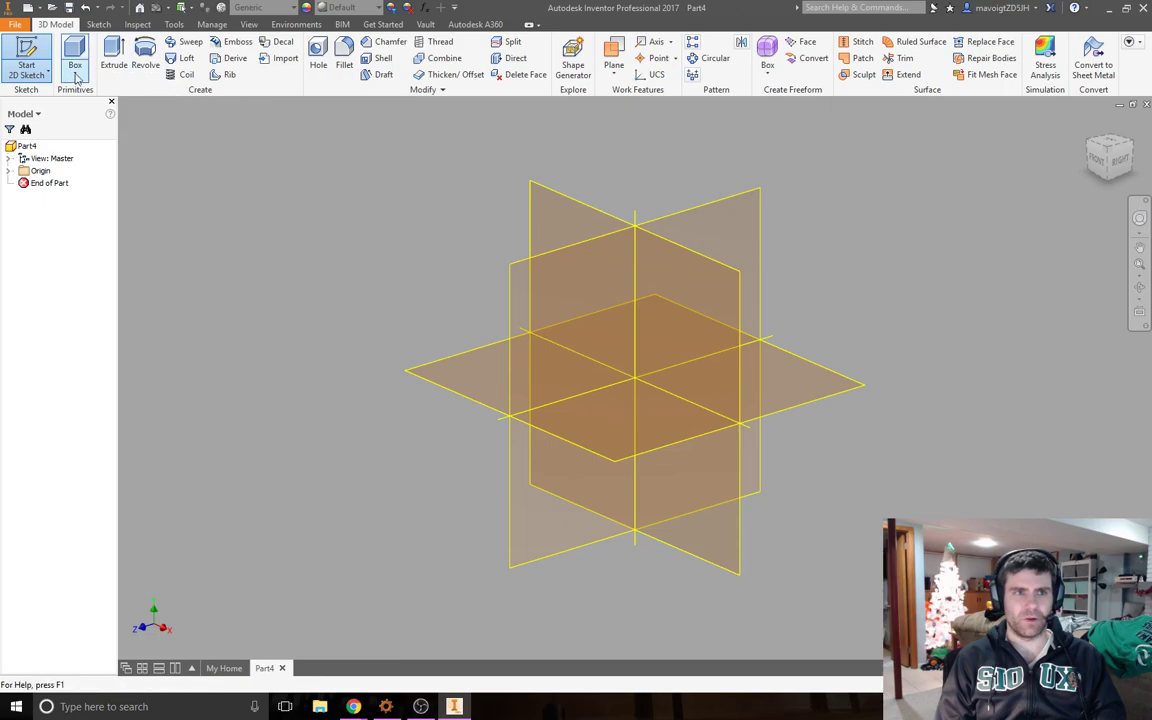
{"action": "left_click", "coordinate": [27, 60]}
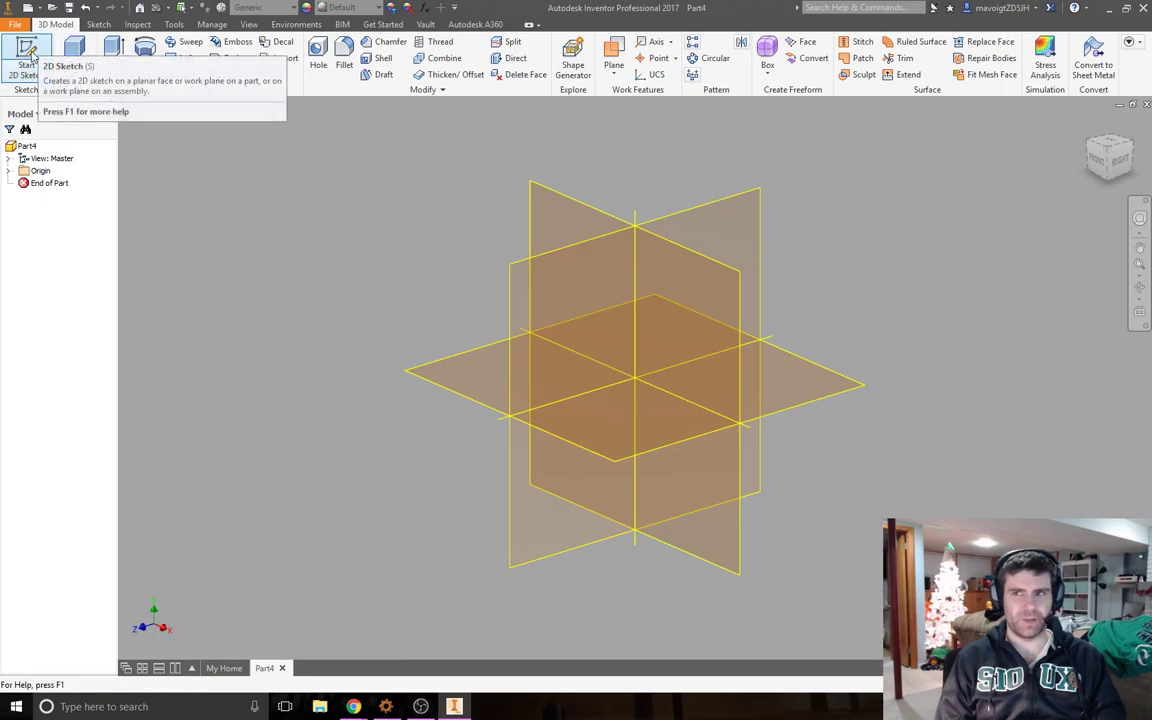
{"action": "left_click", "coordinate": [562, 234]}
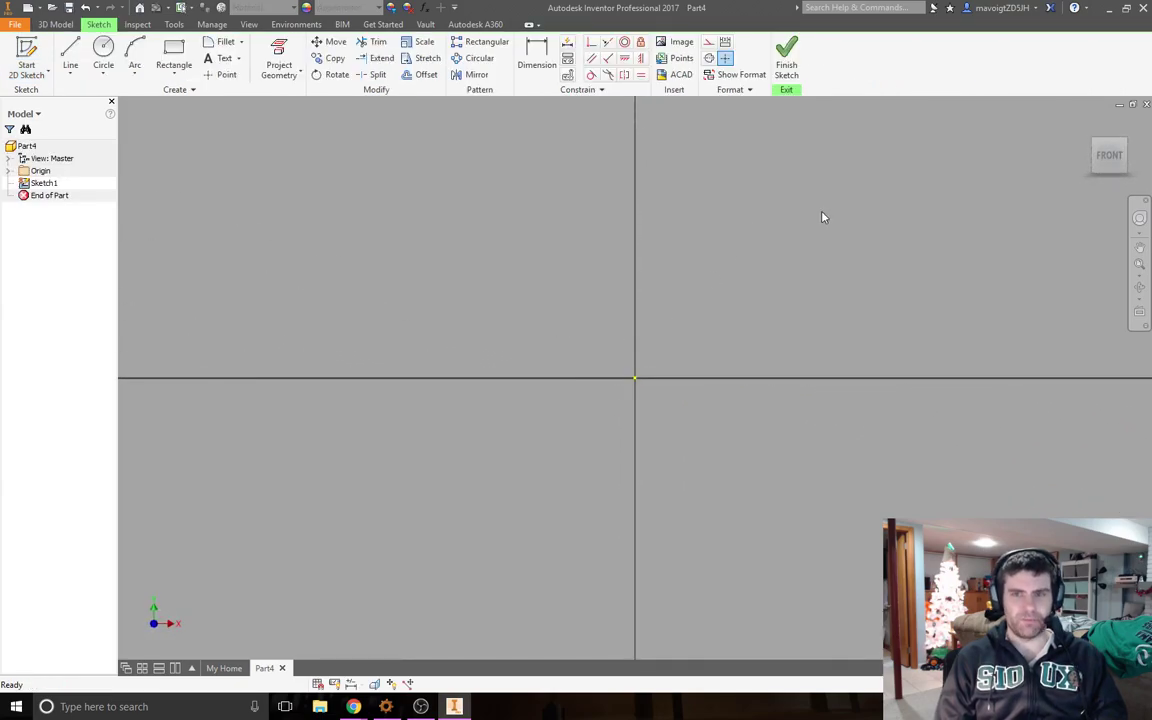
{"action": "key", "text": "F2"}
{"action": "mouse_move", "coordinate": [820, 211]}
{"action": "left_mouse_down"}
{"action": "mouse_move", "coordinate": [735, 257]}
{"action": "mouse_move", "coordinate": [604, 302]}
{"action": "mouse_move", "coordinate": [540, 237]}
{"action": "mouse_move", "coordinate": [689, 270]}
{"action": "mouse_move", "coordinate": [537, 278]}
{"action": "mouse_move", "coordinate": [628, 292]}
{"action": "mouse_move", "coordinate": [705, 208]}
{"action": "mouse_move", "coordinate": [757, 207]}
{"action": "left_mouse_up"}
Stop panning, review the cam reference drawing, and switch back to the sketch
{"action": "key", "text": "Escape"}
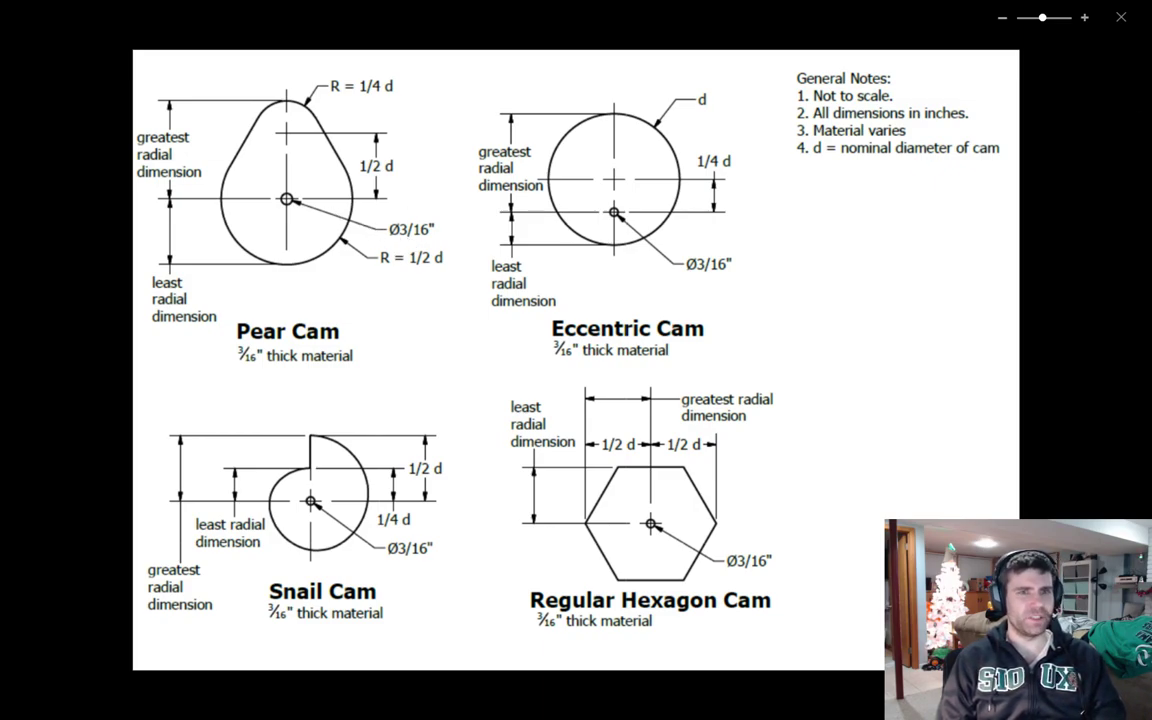
{"action": "key", "text": "alt+Tab"}
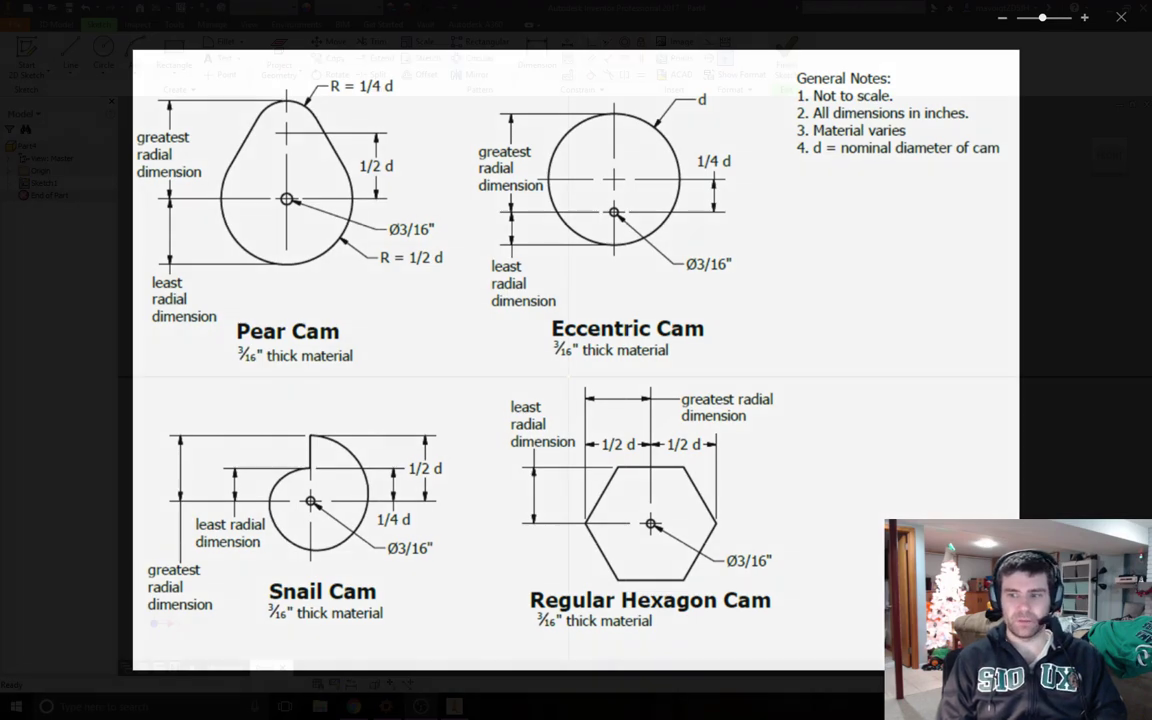
Draw a 3/16 in diameter circle at the sketch origin and frame it in view
{"action": "left_click", "coordinate": [92, 50]}
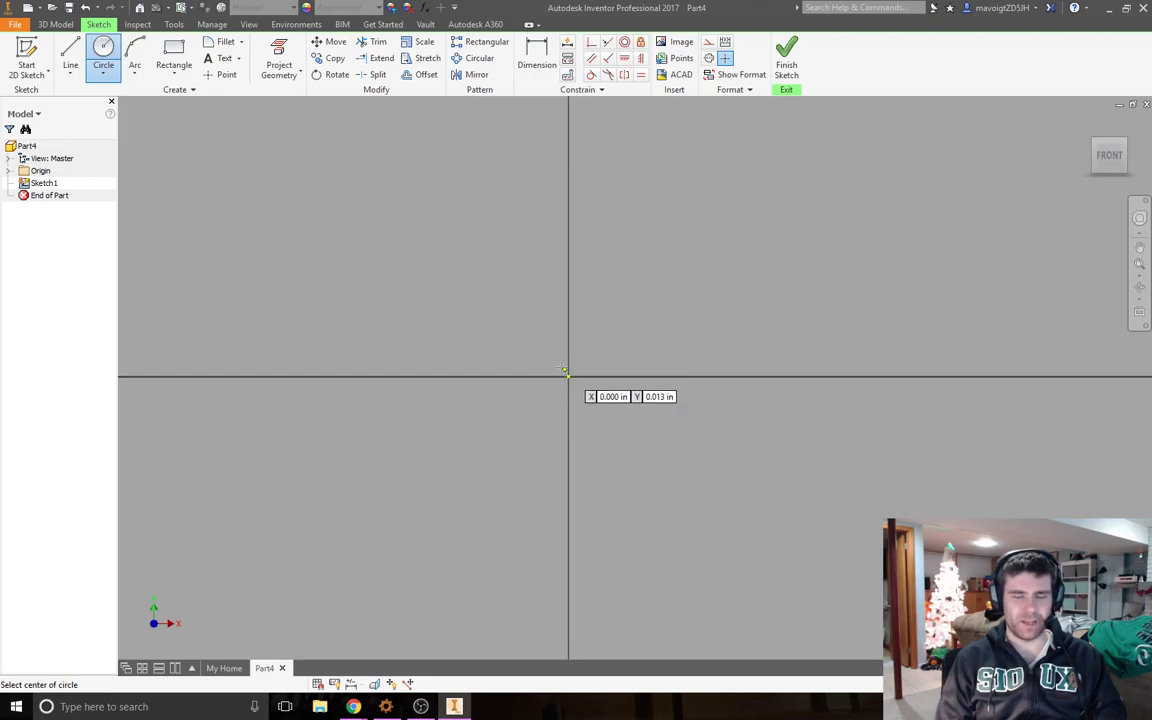
{"action": "left_click", "coordinate": [567, 376]}
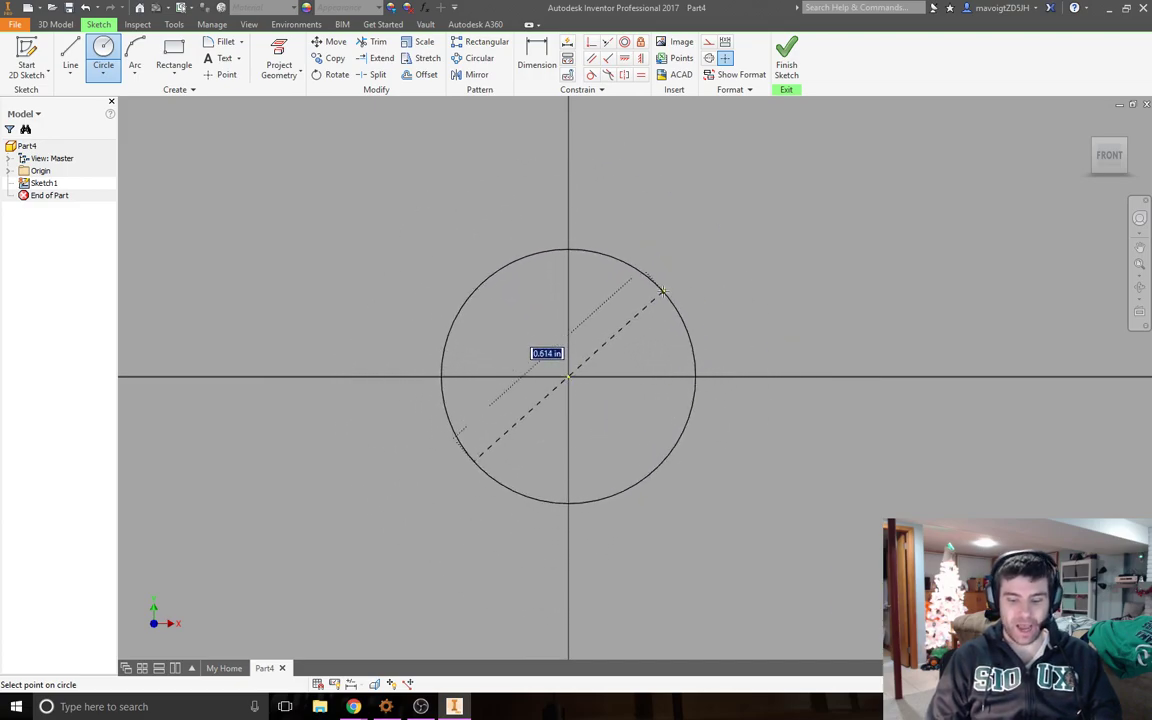
{"action": "type", "text": "3"}
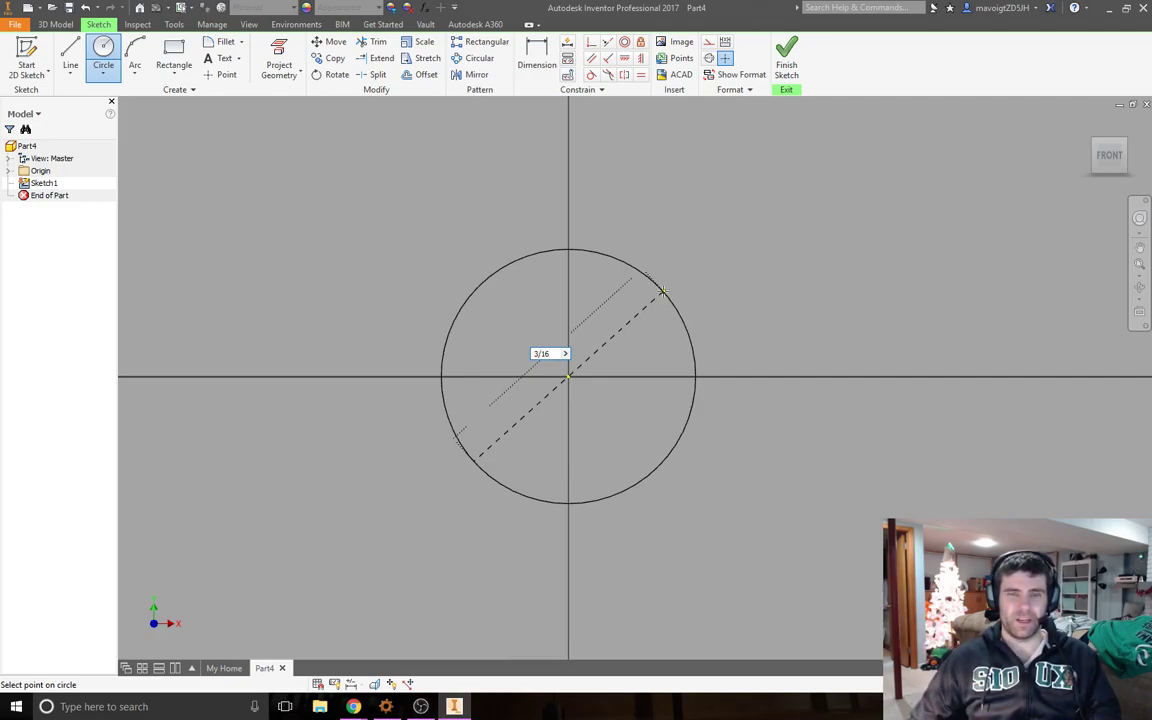
{"action": "type", "text": "/16"}
{"action": "key", "text": "Return"}
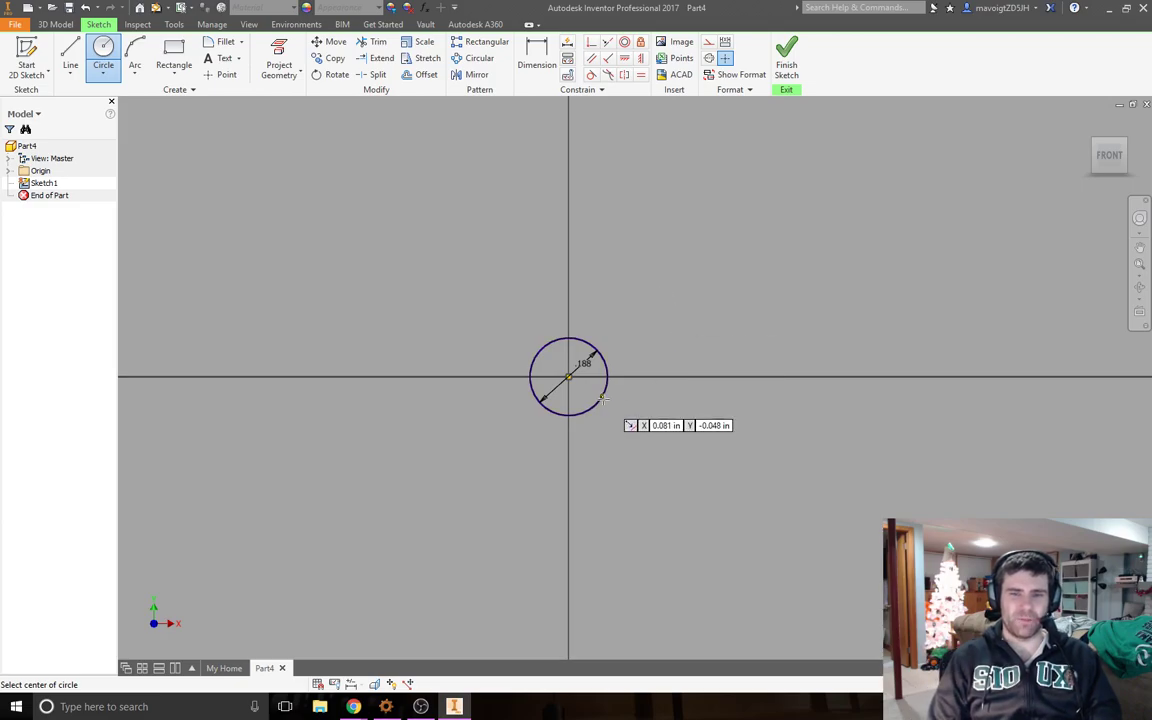
{"action": "scroll", "coordinate": [575, 393], "scroll_direction": "down", "scroll_amount": 3}
{"action": "scroll", "coordinate": [574, 393], "scroll_direction": "down", "scroll_amount": 5}
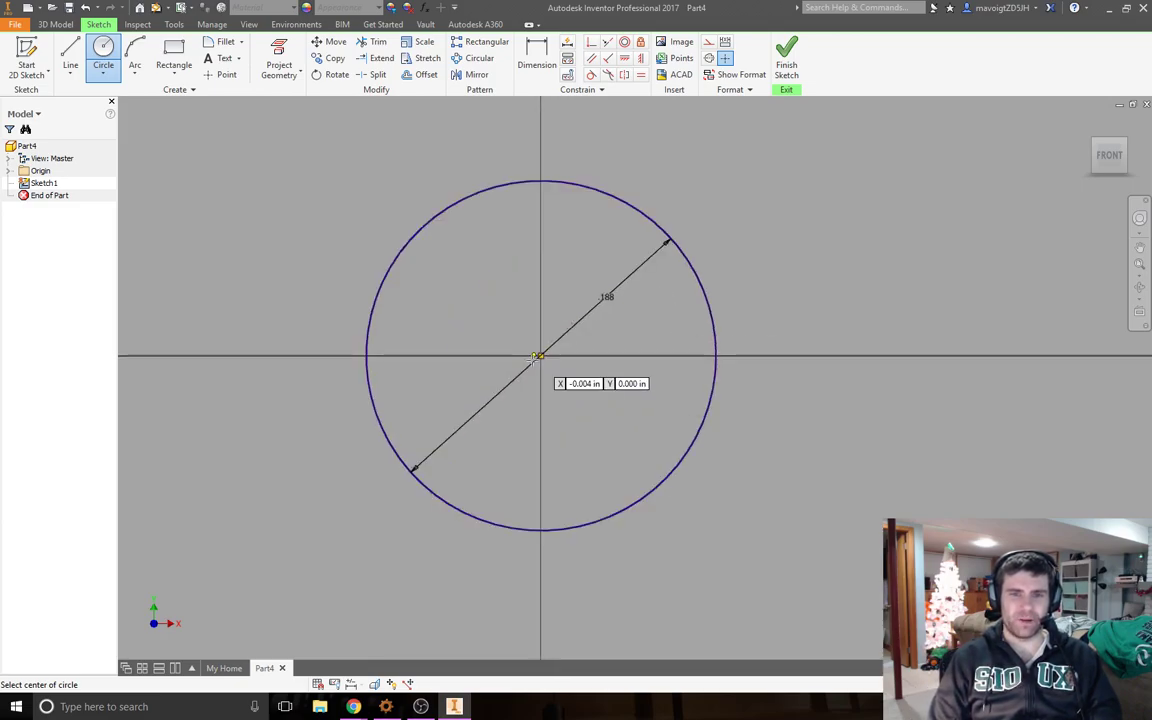
{"action": "scroll", "coordinate": [540, 370], "scroll_direction": "up", "scroll_amount": 3}
{"action": "scroll", "coordinate": [540, 375], "scroll_direction": "down", "scroll_amount": 5}
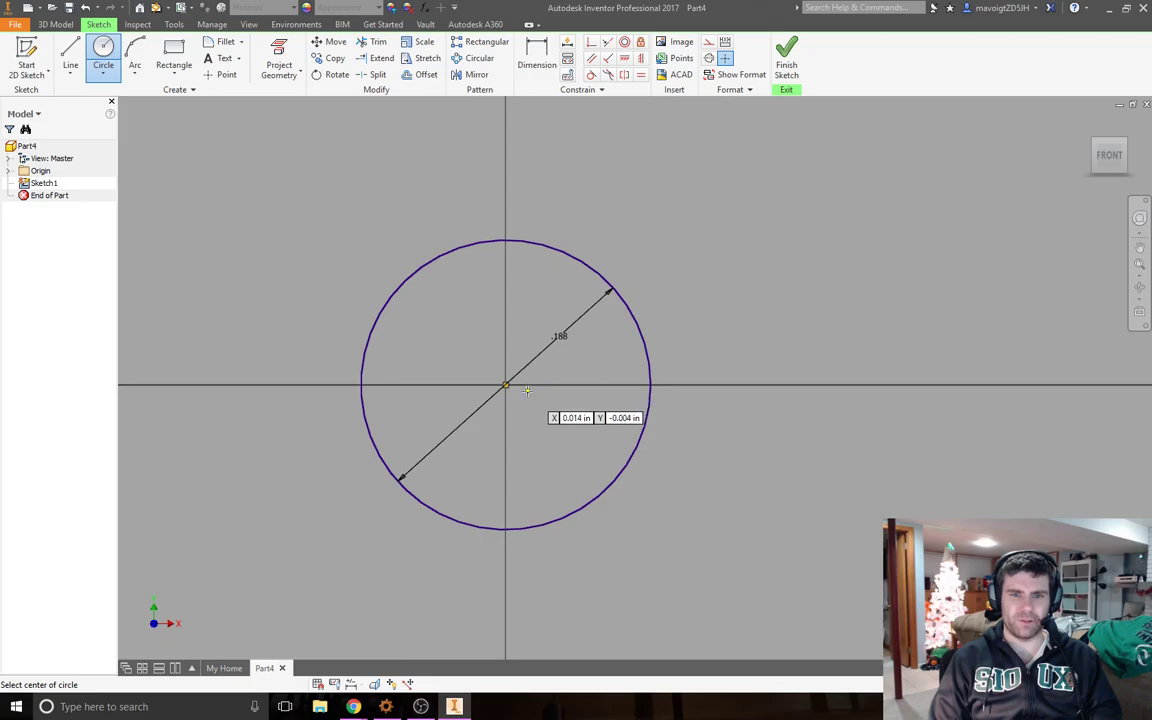
{"action": "mouse_move", "coordinate": [523, 413]}
{"action": "middle_mouse_down"}
{"action": "mouse_move", "coordinate": [609, 399]}
{"action": "mouse_move", "coordinate": [609, 306]}
{"action": "mouse_move", "coordinate": [550, 385]}
{"action": "mouse_move", "coordinate": [568, 411]}
{"action": "mouse_move", "coordinate": [586, 377]}
{"action": "middle_mouse_up"}
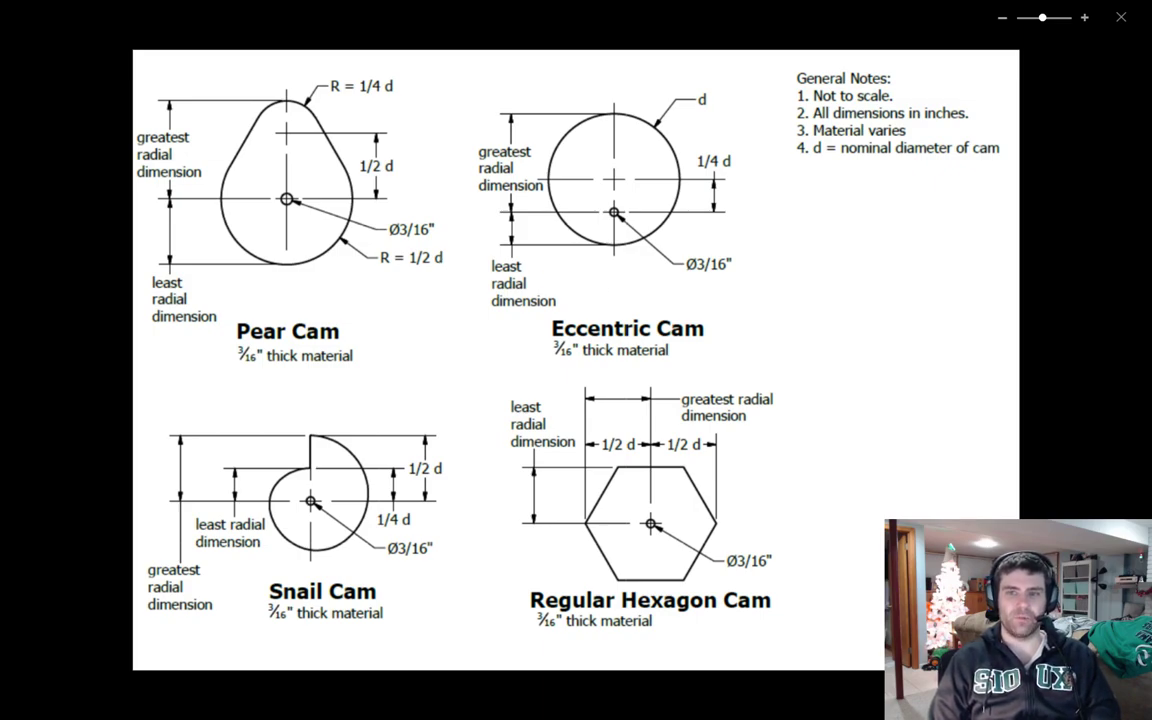
Check the pear cam dimensions on the reference sheet, then return to the sketch
{"action": "key", "text": "alt+Tab"}
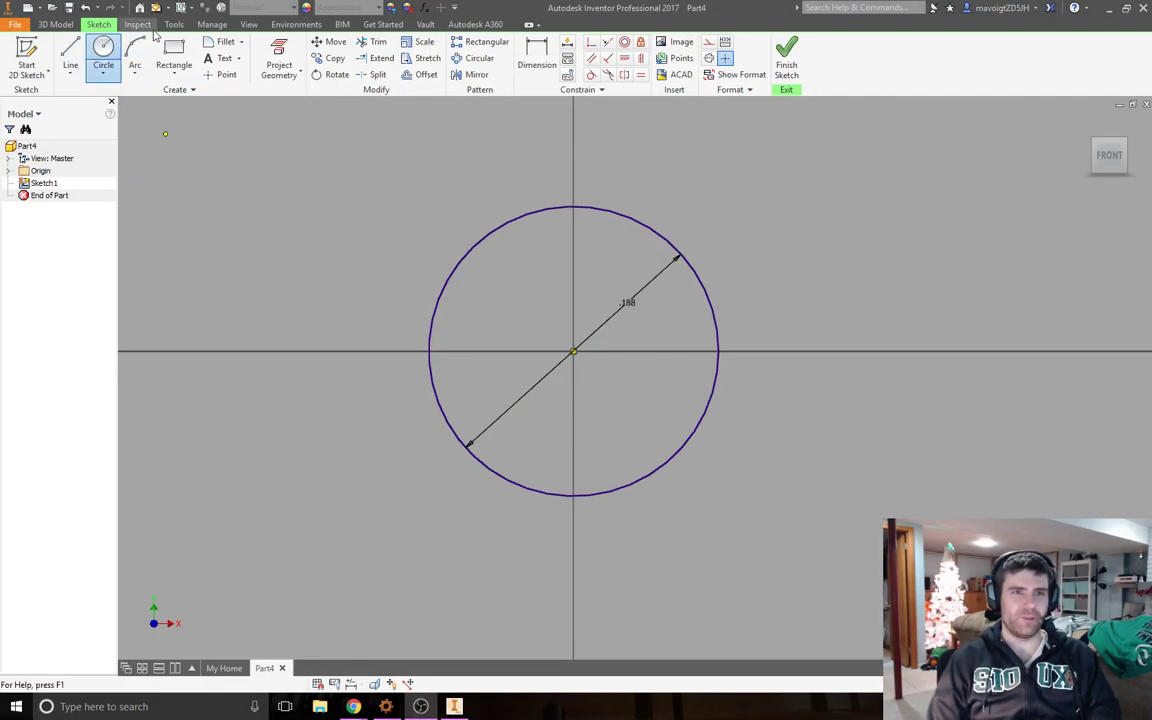
Open the Parameters dialog from Manage, showing d0 as 3 in / 16 ul
{"action": "left_click", "coordinate": [212, 27]}
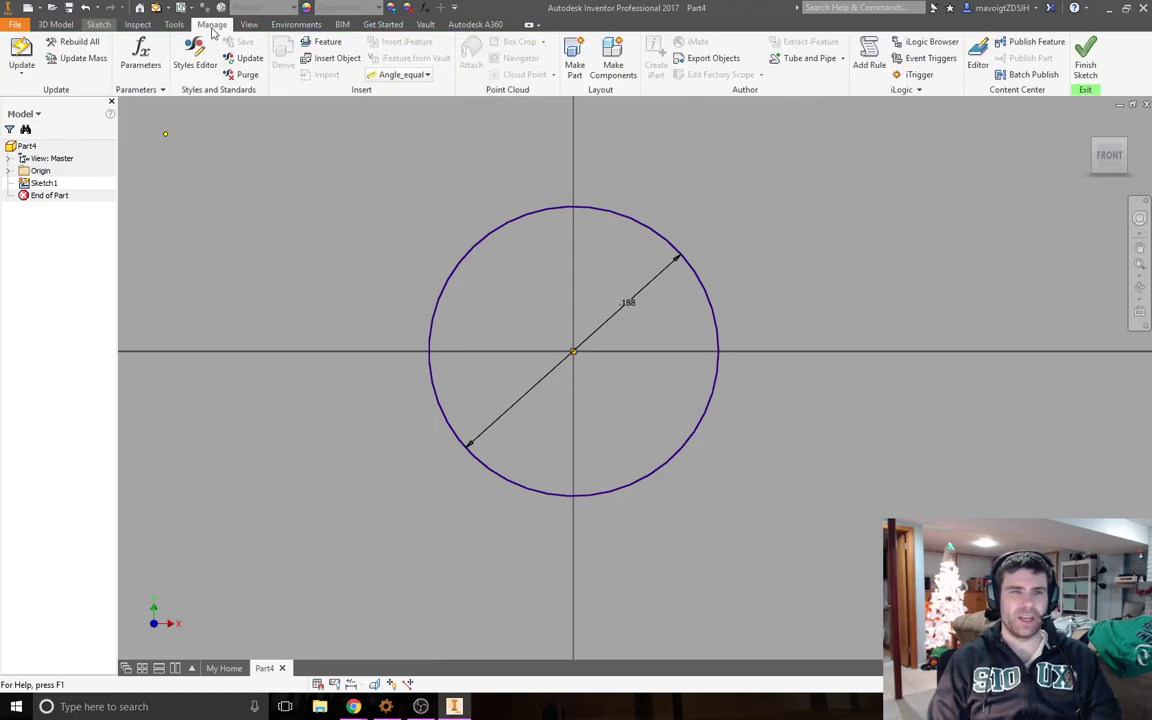
{"action": "left_click", "coordinate": [139, 65]}
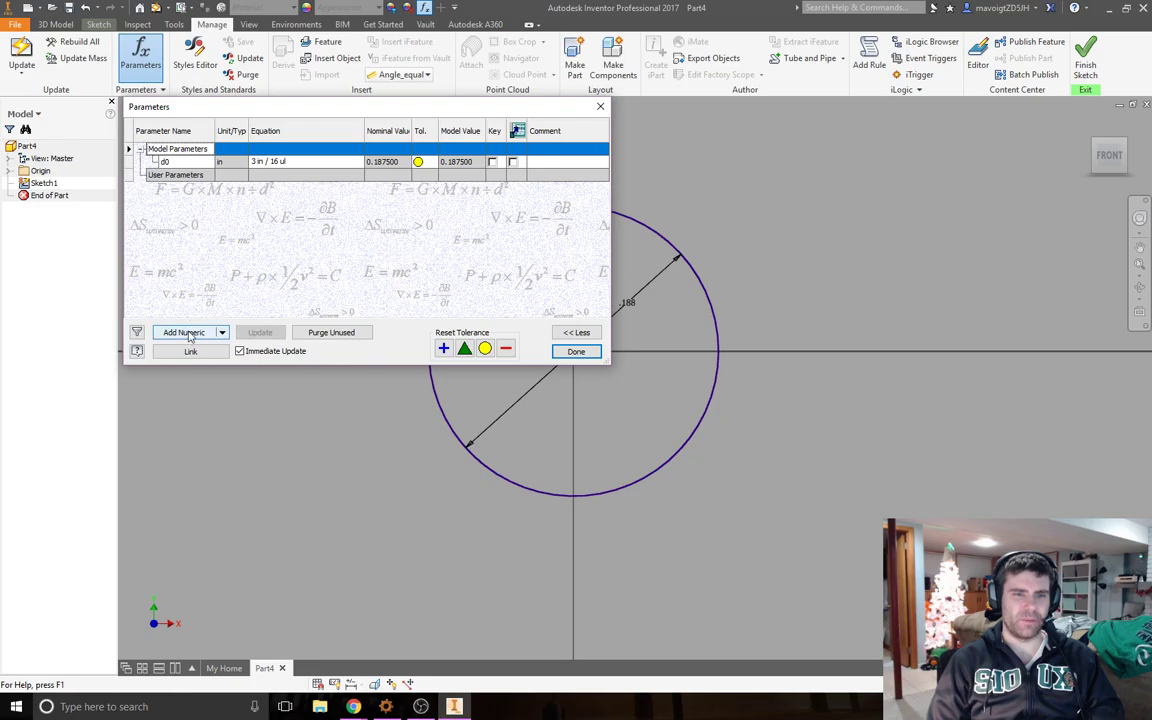
Add a numeric user parameter d equal to 2 in and close the Parameters dialog
{"action": "left_click", "coordinate": [190, 337]}
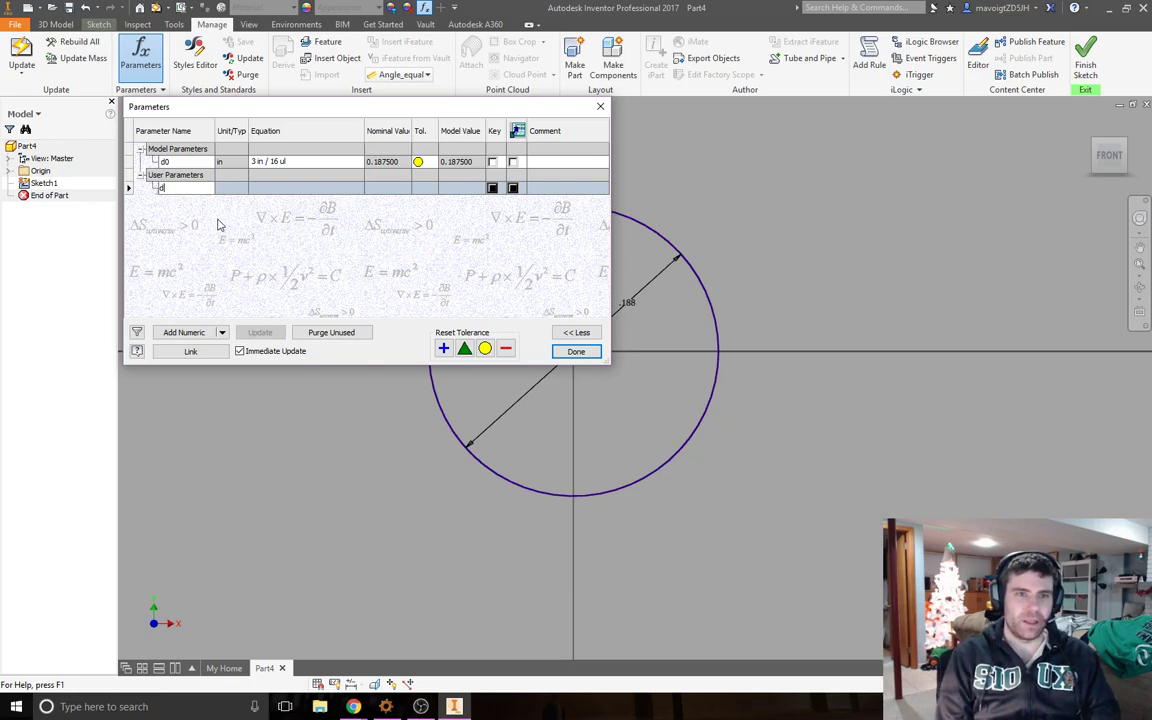
{"action": "key", "text": "Return"}
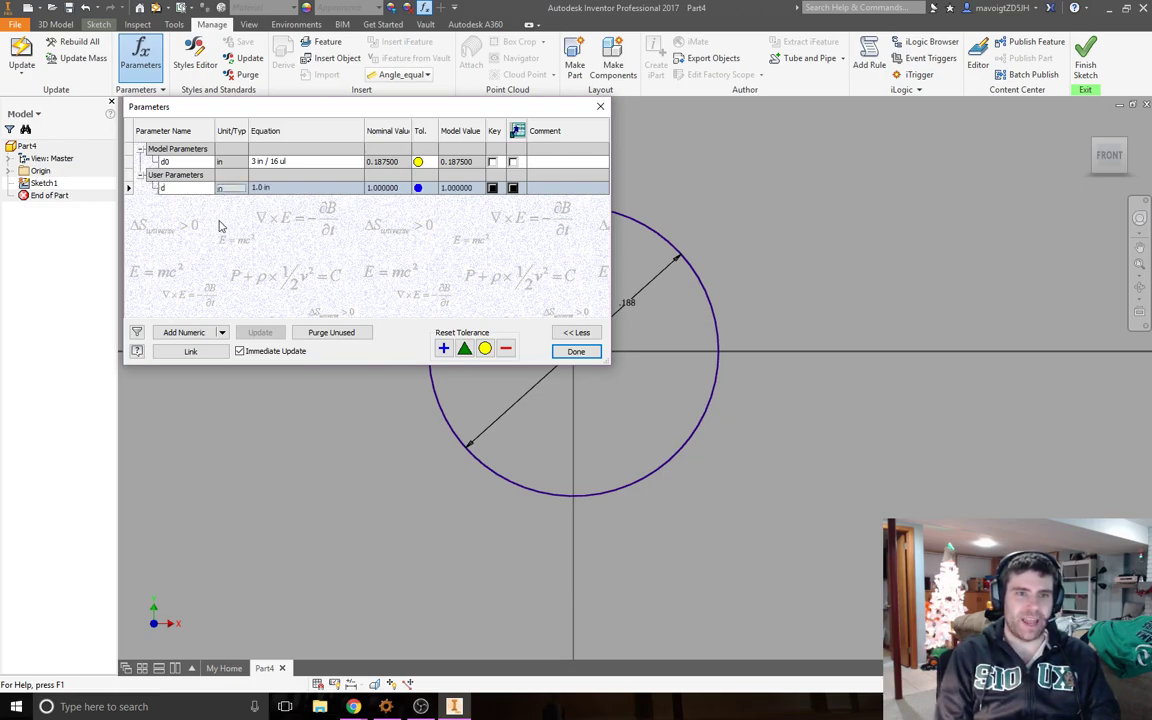
{"action": "left_click", "coordinate": [258, 189]}
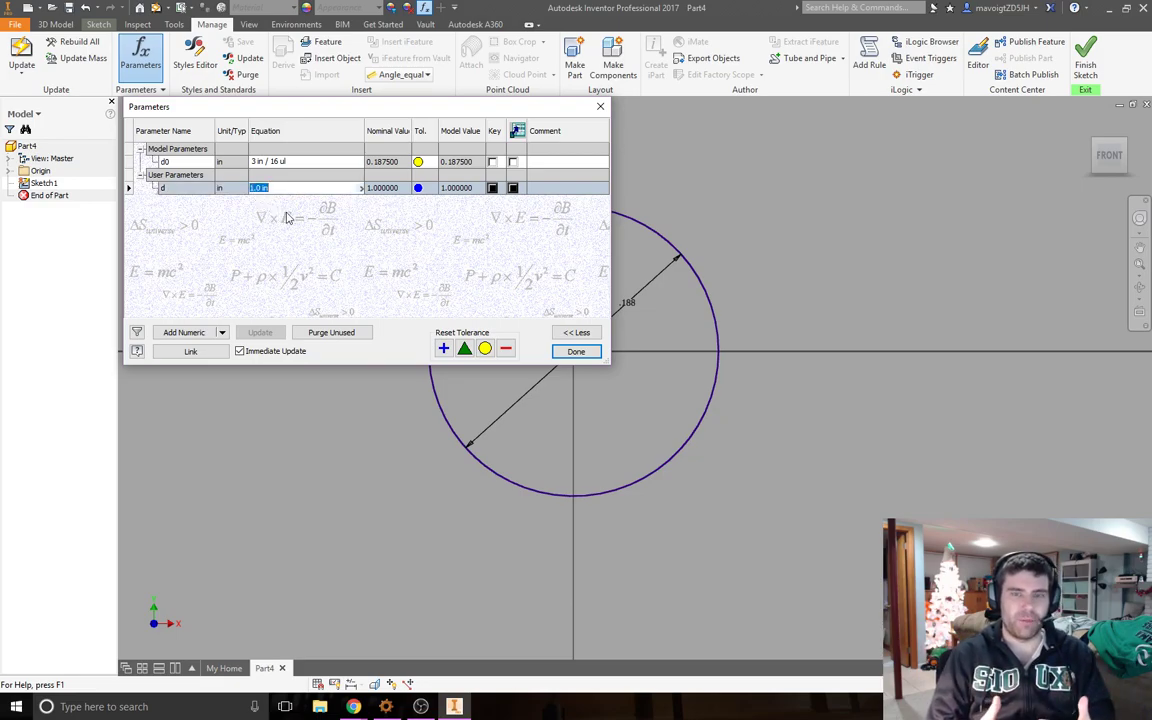
{"action": "type", "text": "2"}
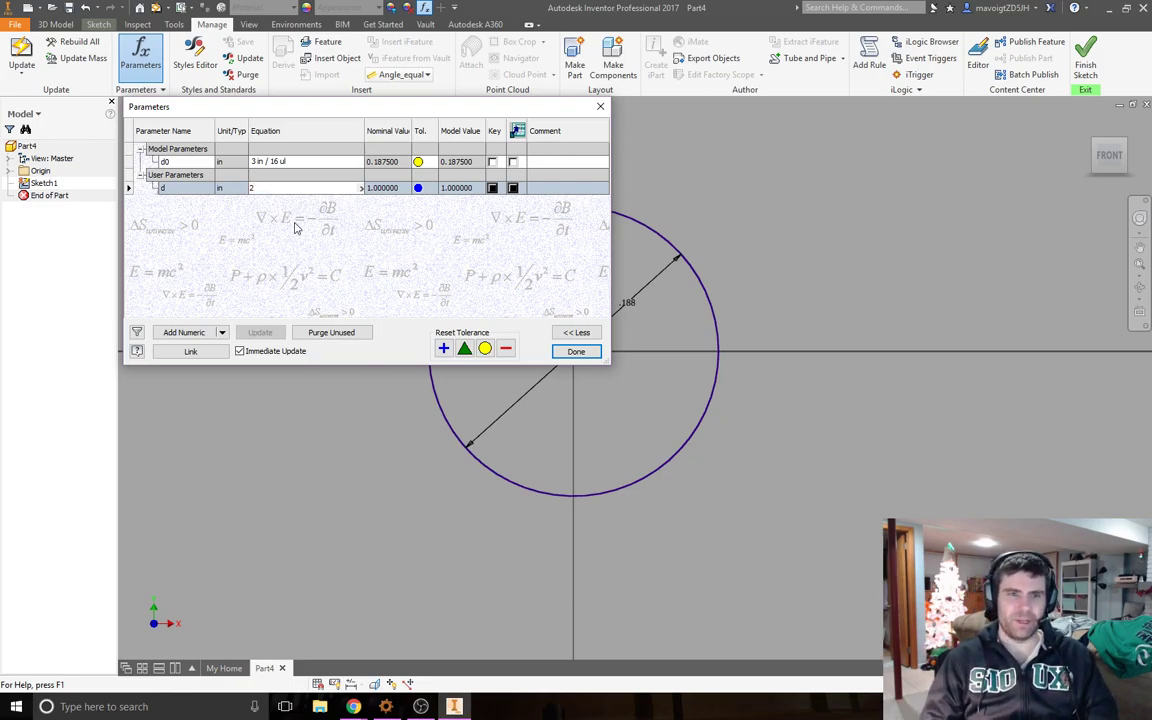
{"action": "key", "text": "Return"}
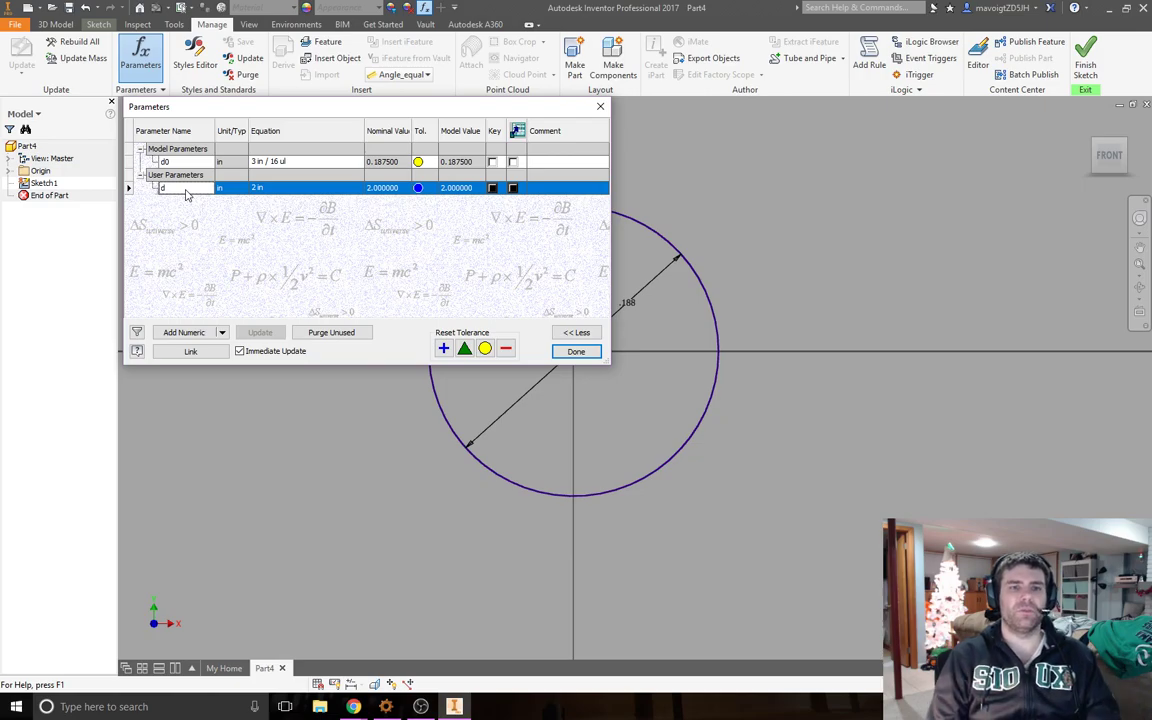
{"action": "left_click", "coordinate": [576, 352]}
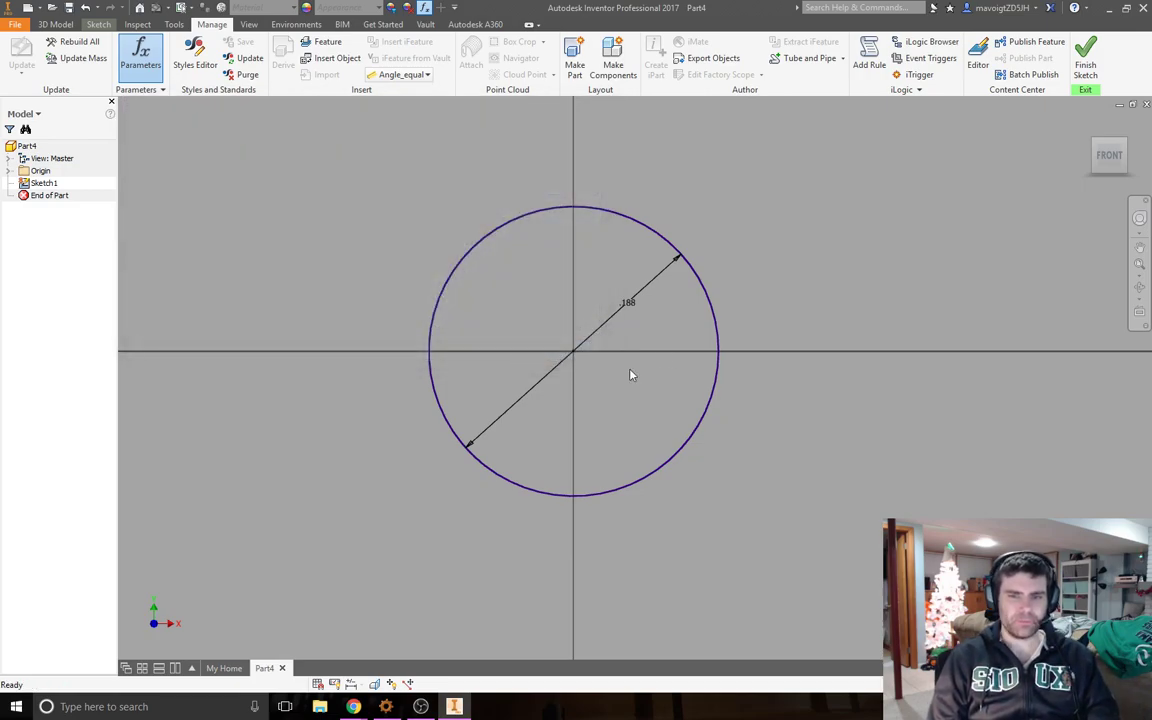
{"action": "middle_click_drag", "start_coordinate": [658, 322], "coordinate": [617, 333]}
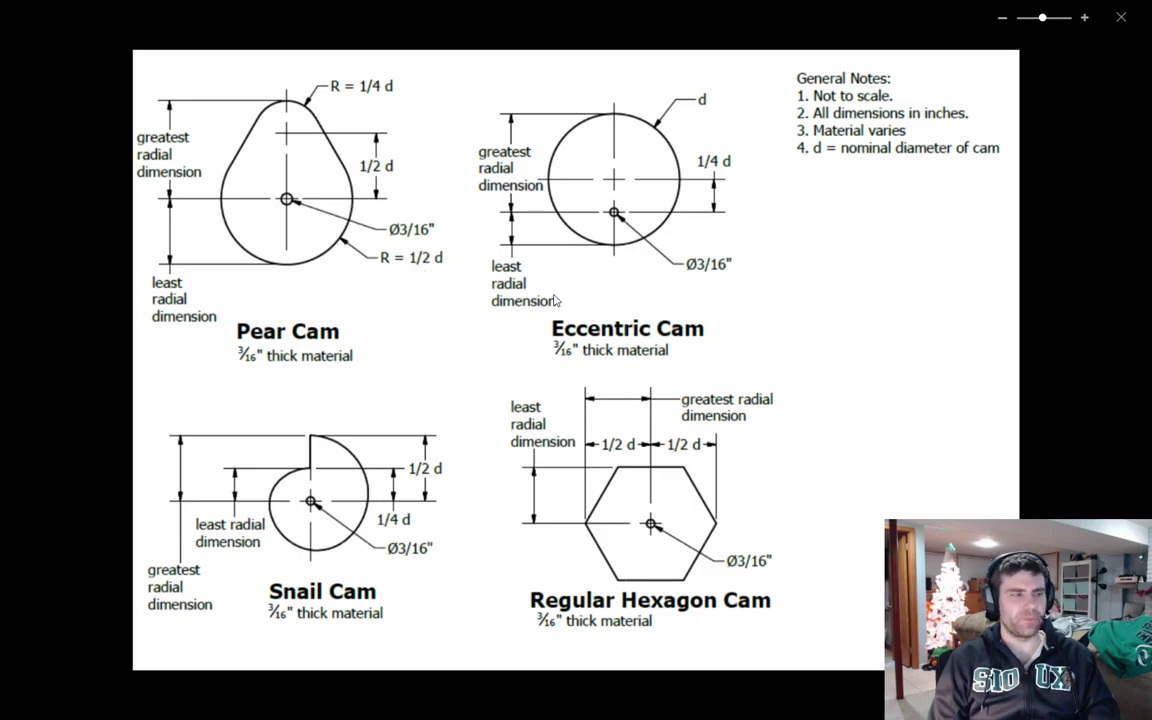
{"action": "key", "text": "alt+Tab"}
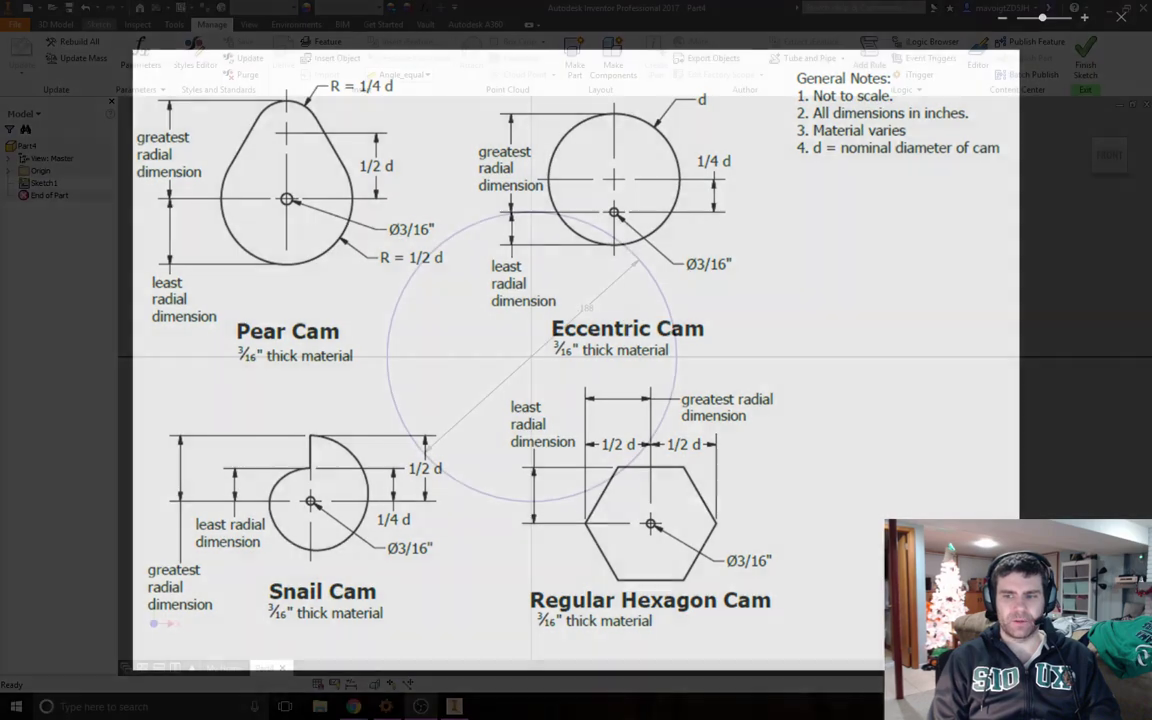
Start a center-point circle with its center on the sketch origin
{"action": "left_click", "coordinate": [99, 25]}
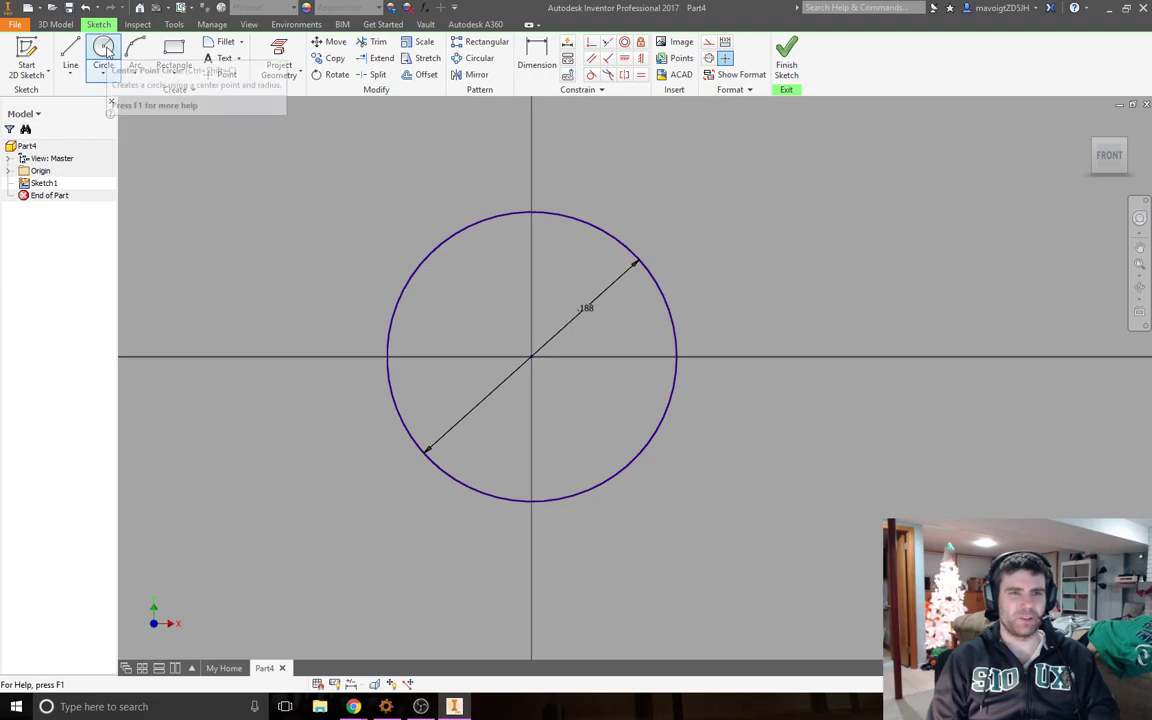
{"action": "left_click", "coordinate": [106, 52]}
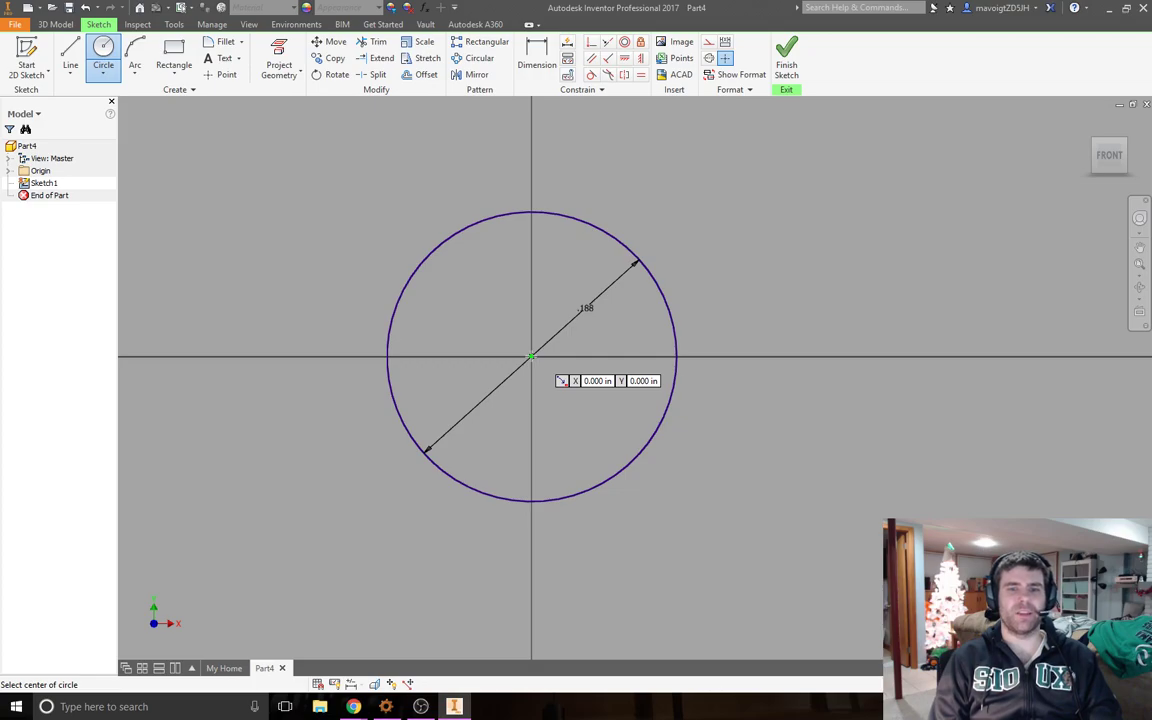
{"action": "left_click", "coordinate": [531, 356]}
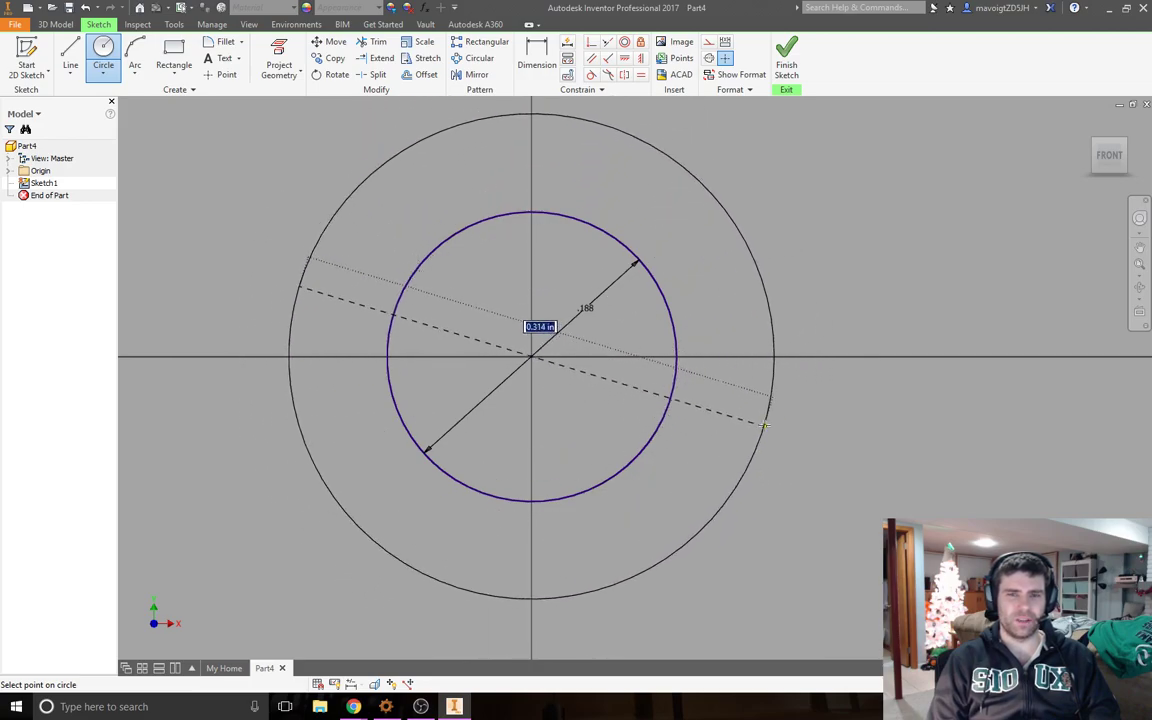
Place a roughly sized outer circle, then delete it, keeping only the 0.188 hole
{"action": "left_click", "coordinate": [769, 434]}
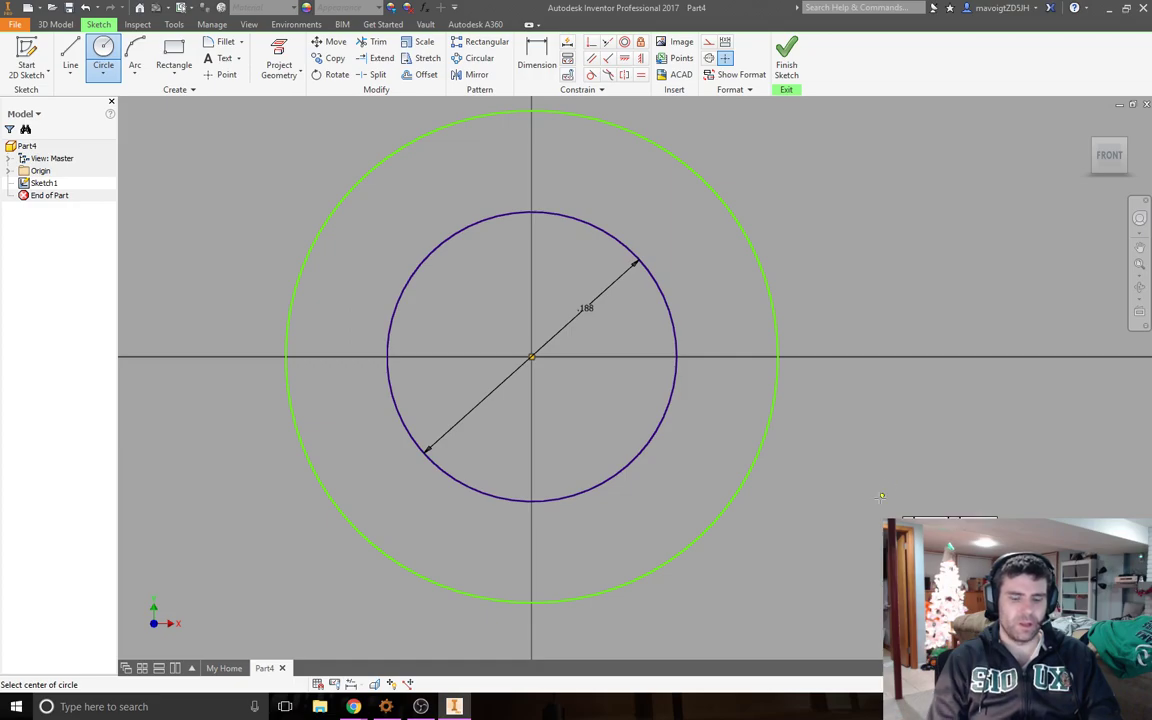
{"action": "key", "text": "Escape"}
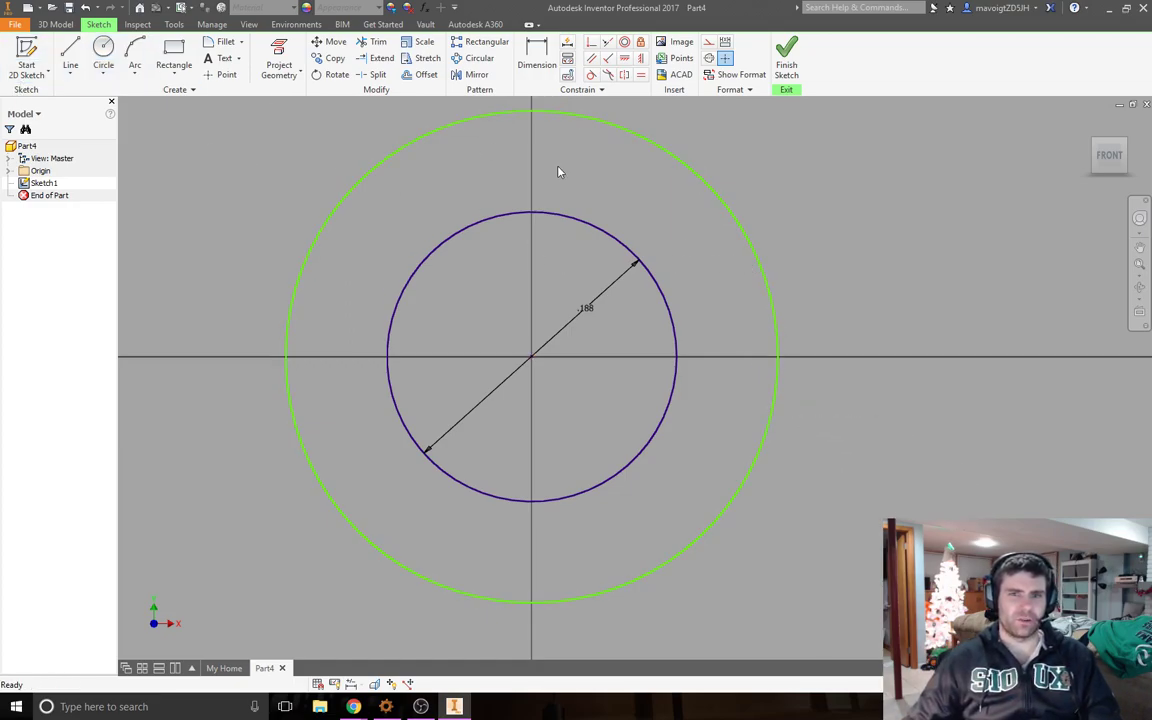
{"action": "left_click", "coordinate": [668, 159]}
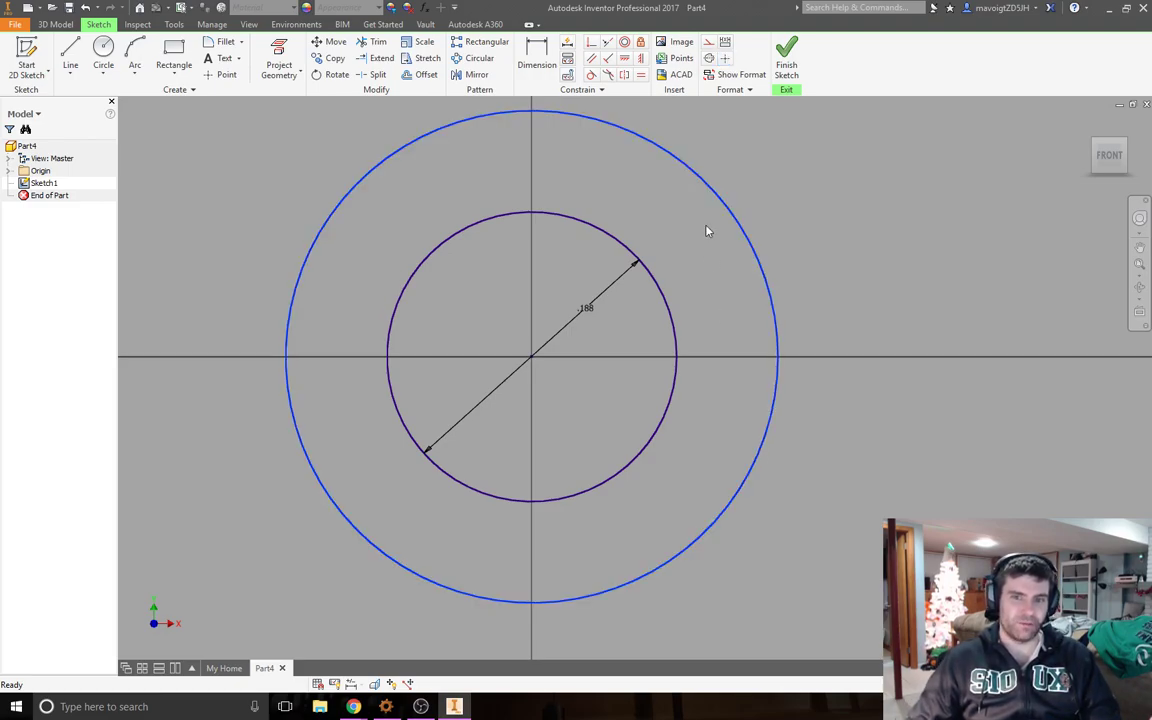
{"action": "key", "text": "Delete"}
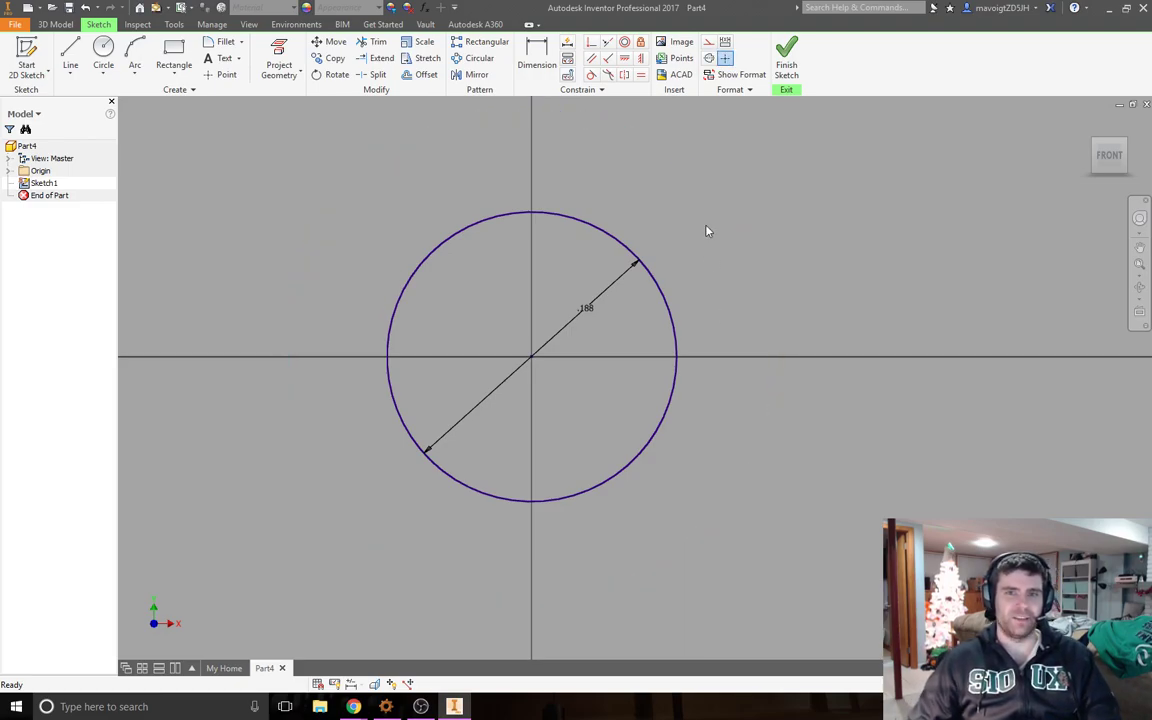
{"action": "left_click", "coordinate": [104, 52]}
Center the new circle on the origin and switch its size entry to radius d/2
{"action": "left_click", "coordinate": [531, 357]}
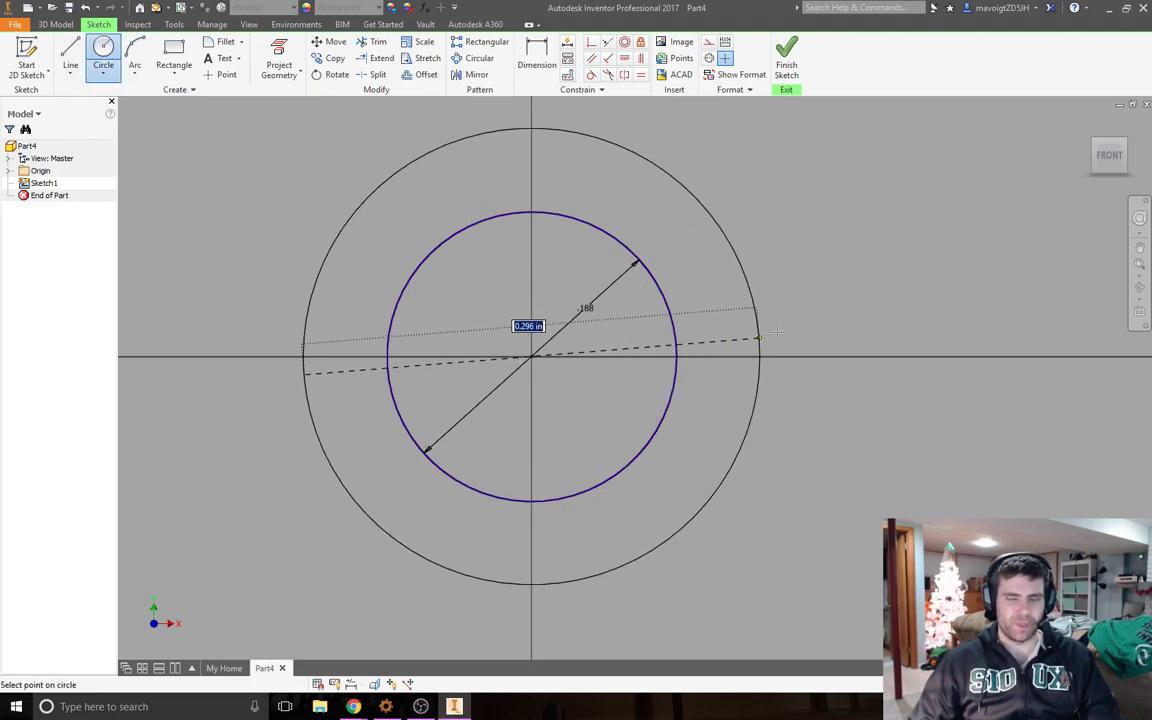
{"action": "right_click", "coordinate": [760, 410]}
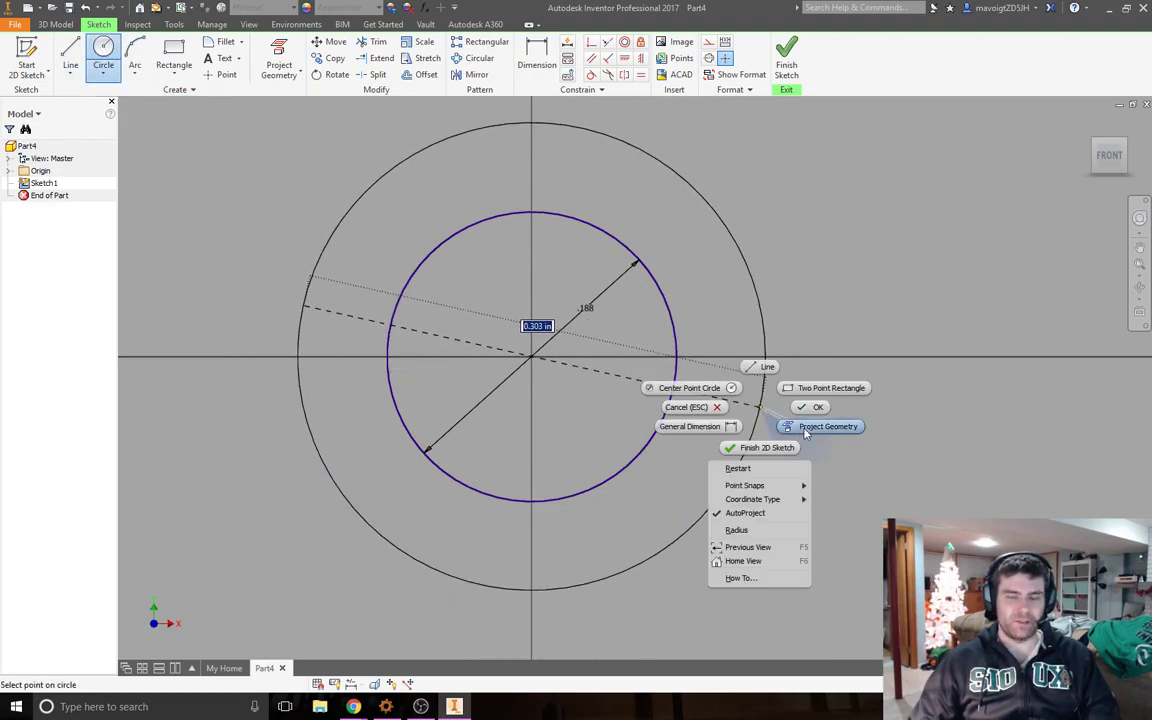
{"action": "left_click", "coordinate": [737, 530]}
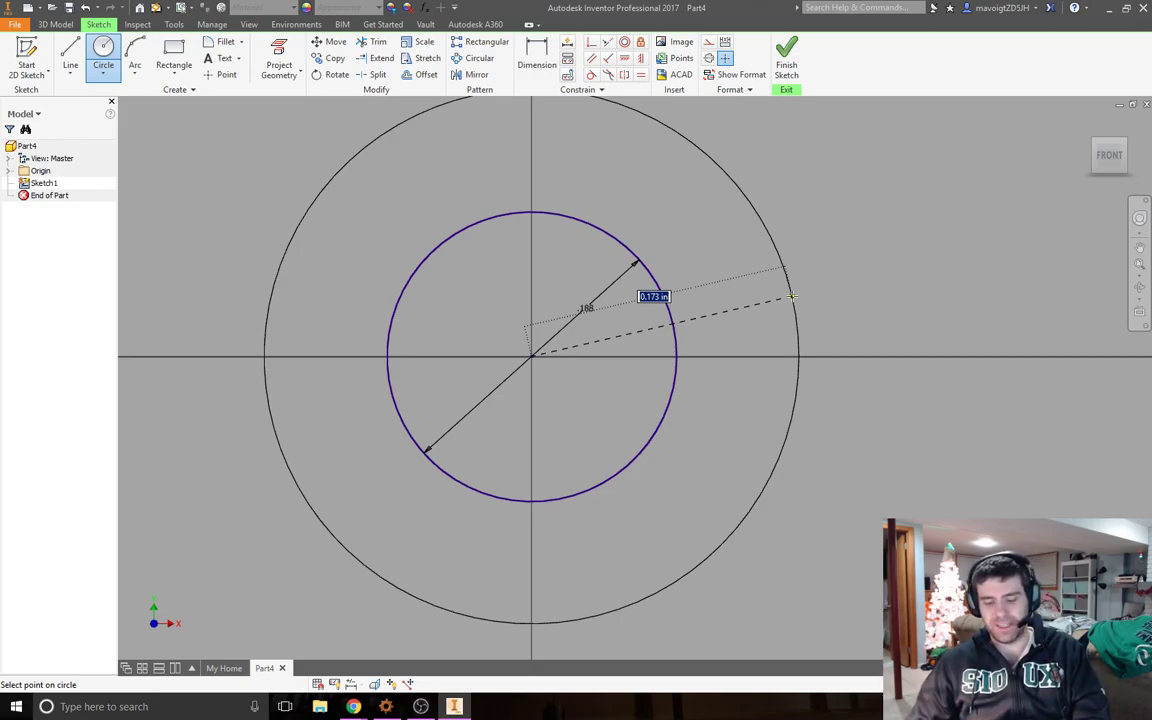
{"action": "type", "text": "d/2"}
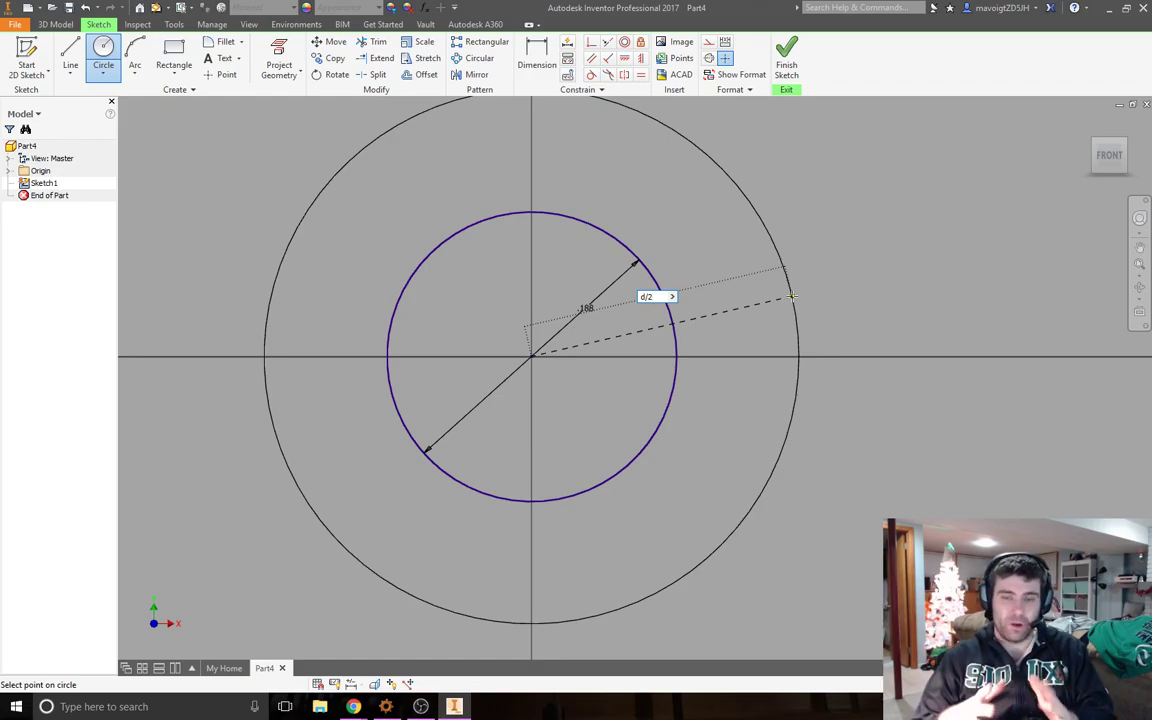
Accept the d/2 radius (1.000 in) for the outer circle and frame both circles
{"action": "key", "text": "Return"}
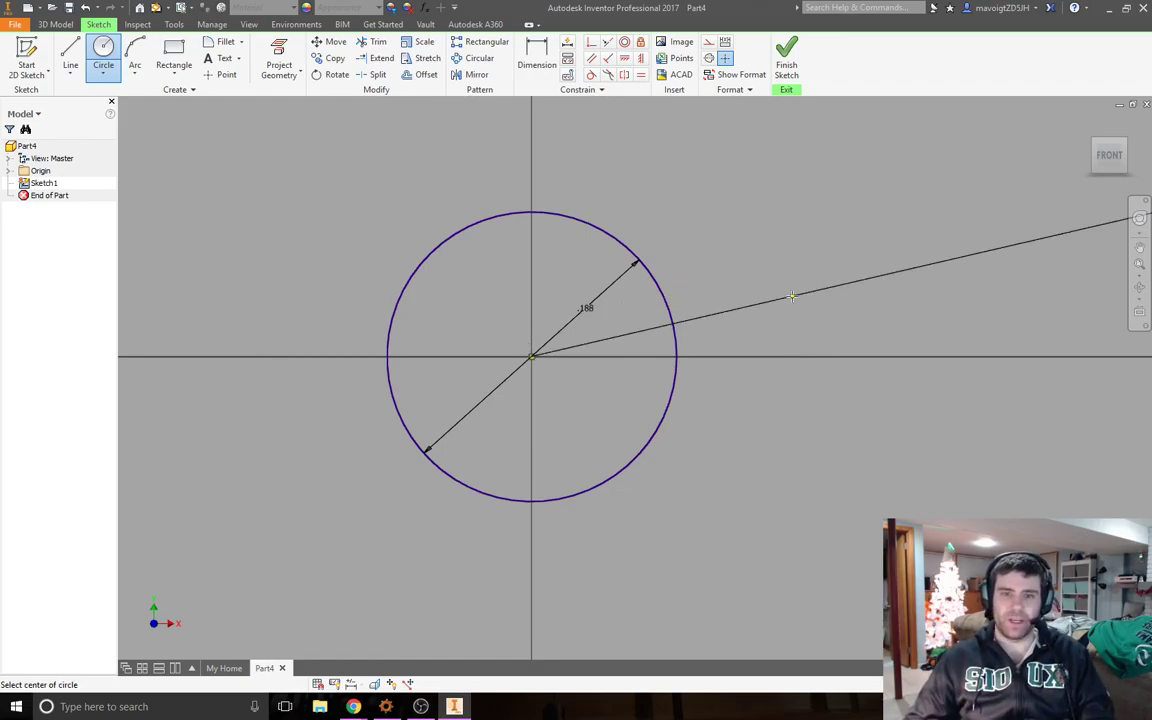
{"action": "scroll", "coordinate": [784, 336], "scroll_direction": "down", "scroll_amount": 2}
{"action": "scroll", "coordinate": [786, 341], "scroll_direction": "down", "scroll_amount": 5}
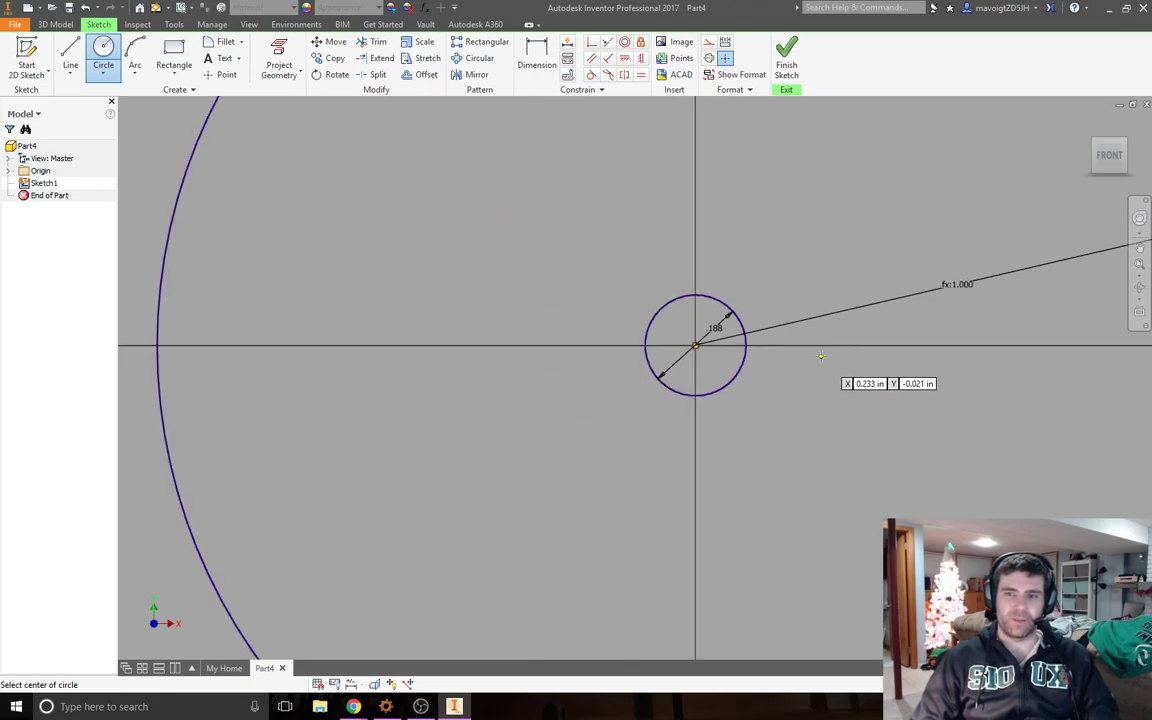
{"action": "middle_click_drag", "start_coordinate": [870, 358], "coordinate": [730, 373]}
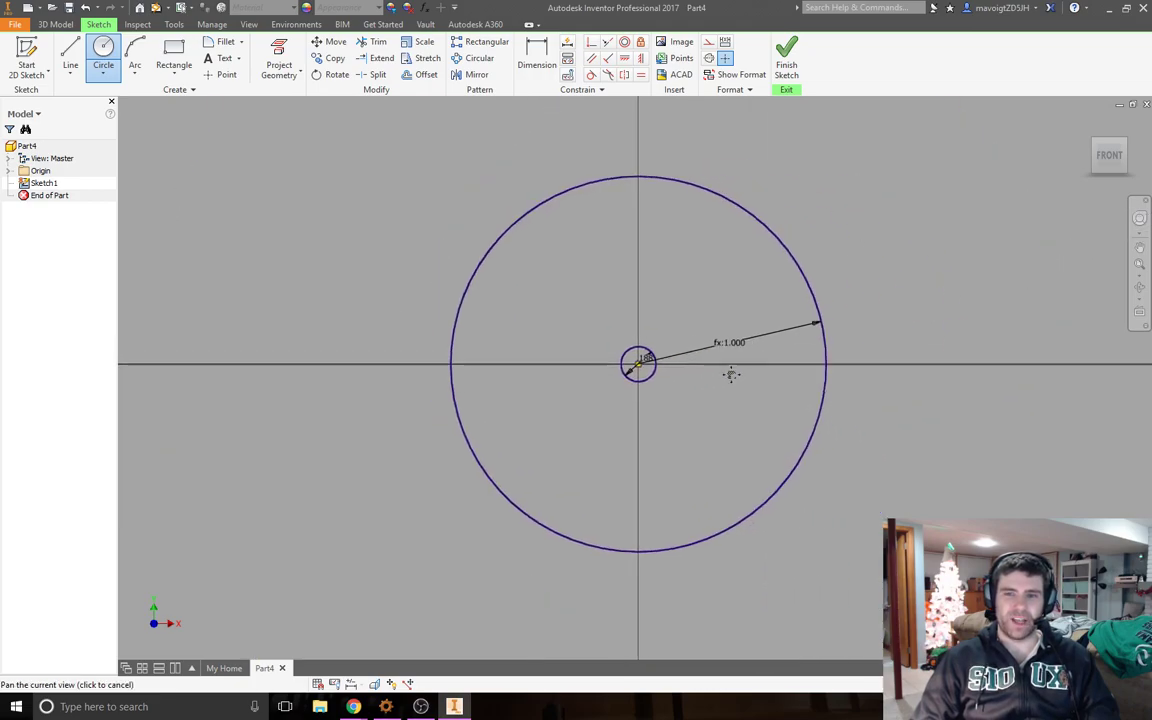
{"action": "scroll", "coordinate": [730, 373], "scroll_direction": "up", "scroll_amount": 5}
{"action": "scroll", "coordinate": [713, 318], "scroll_direction": "up", "scroll_amount": 5}
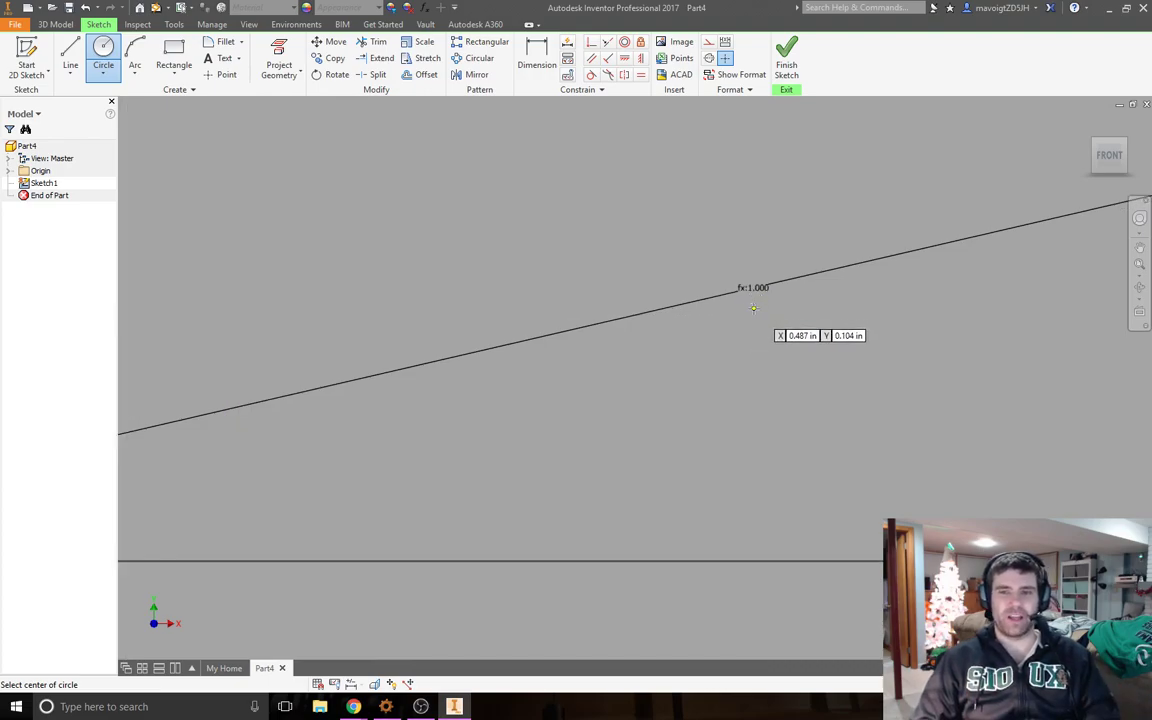
{"action": "scroll", "coordinate": [755, 320], "scroll_direction": "down", "scroll_amount": 5}
{"action": "scroll", "coordinate": [767, 377], "scroll_direction": "down", "scroll_amount": 2}
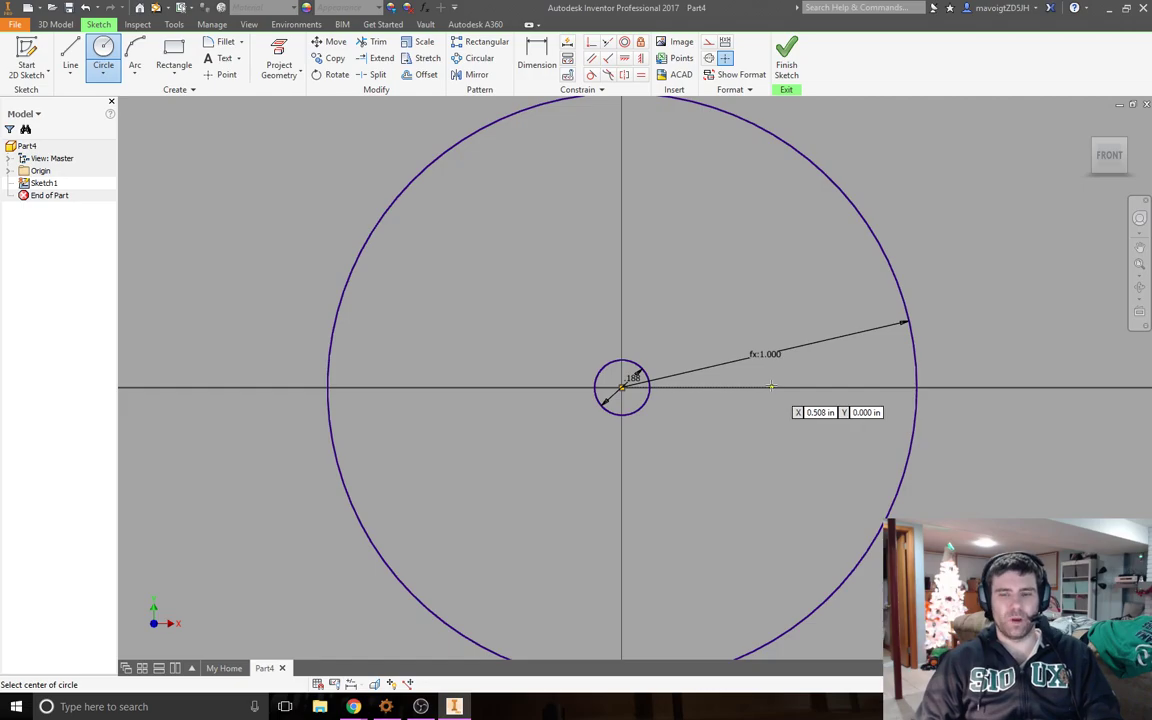
{"action": "mouse_move", "coordinate": [772, 377]}
{"action": "middle_mouse_down"}
{"action": "mouse_move", "coordinate": [743, 381]}
{"action": "mouse_move", "coordinate": [735, 400]}
{"action": "middle_mouse_up"}
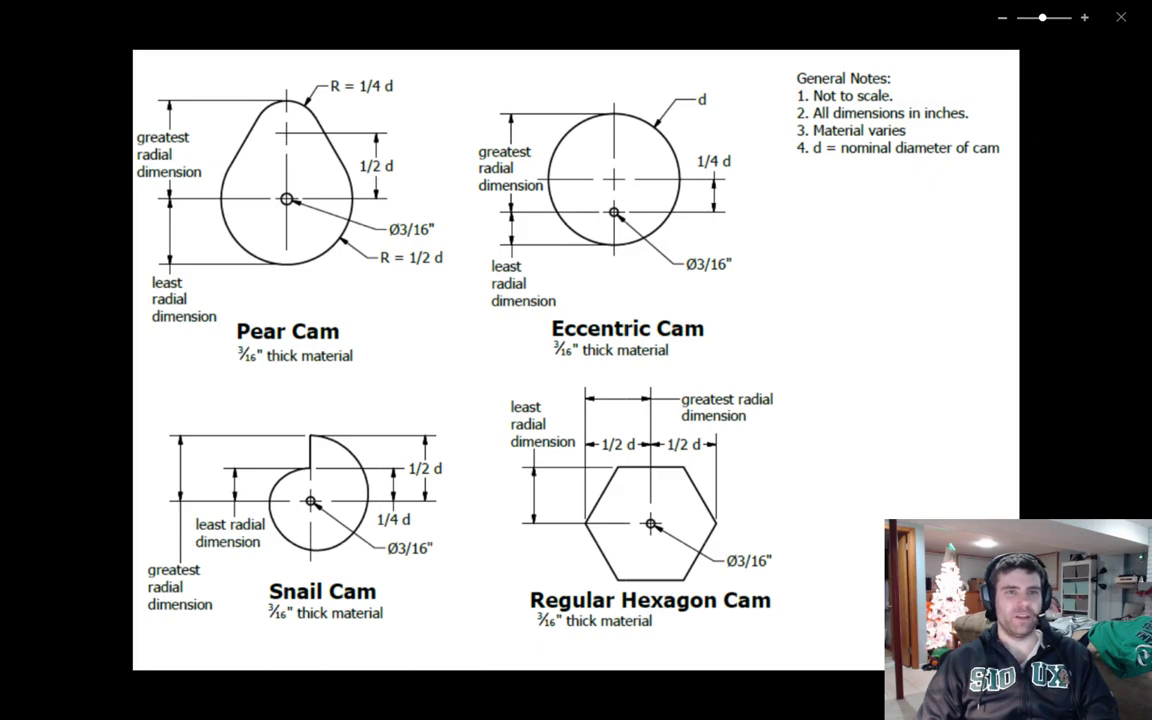
{"action": "key", "text": "alt+Tab"}
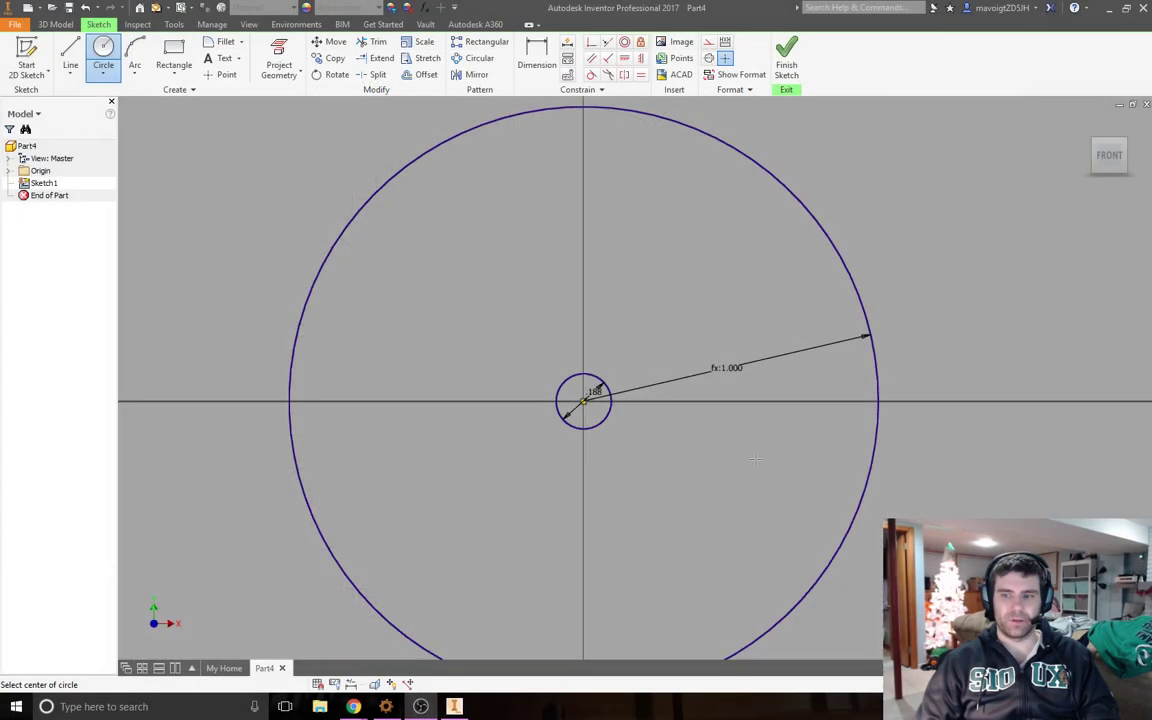
{"action": "left_click", "coordinate": [70, 55]}
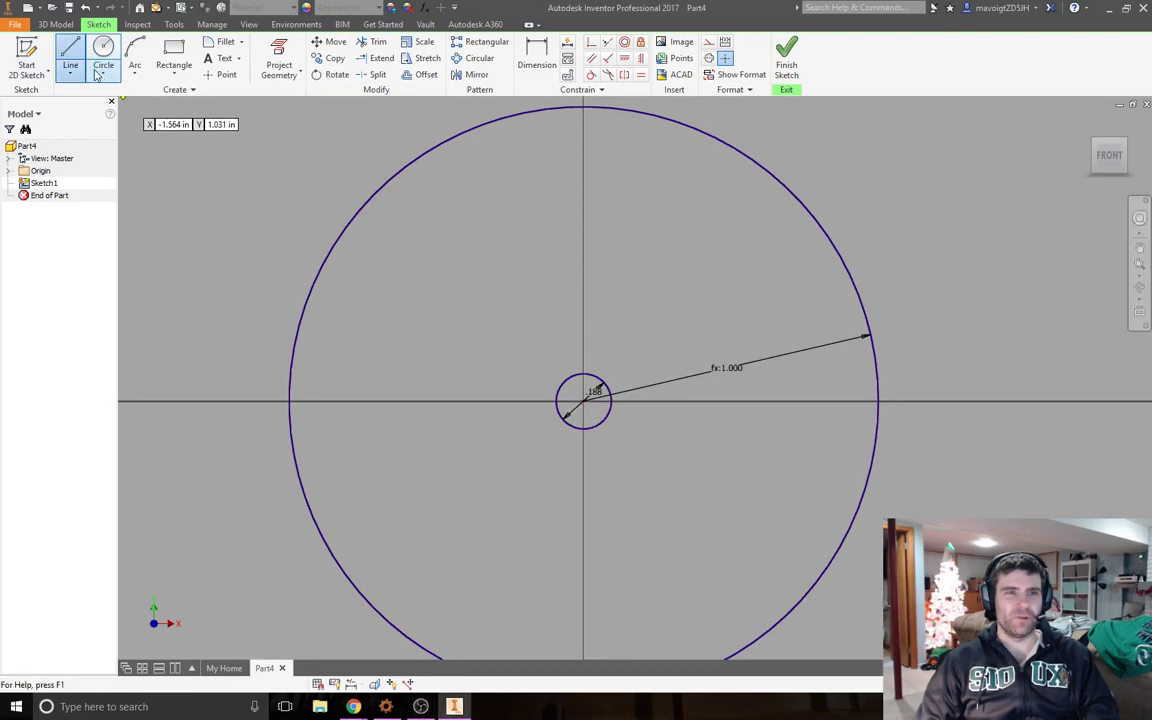